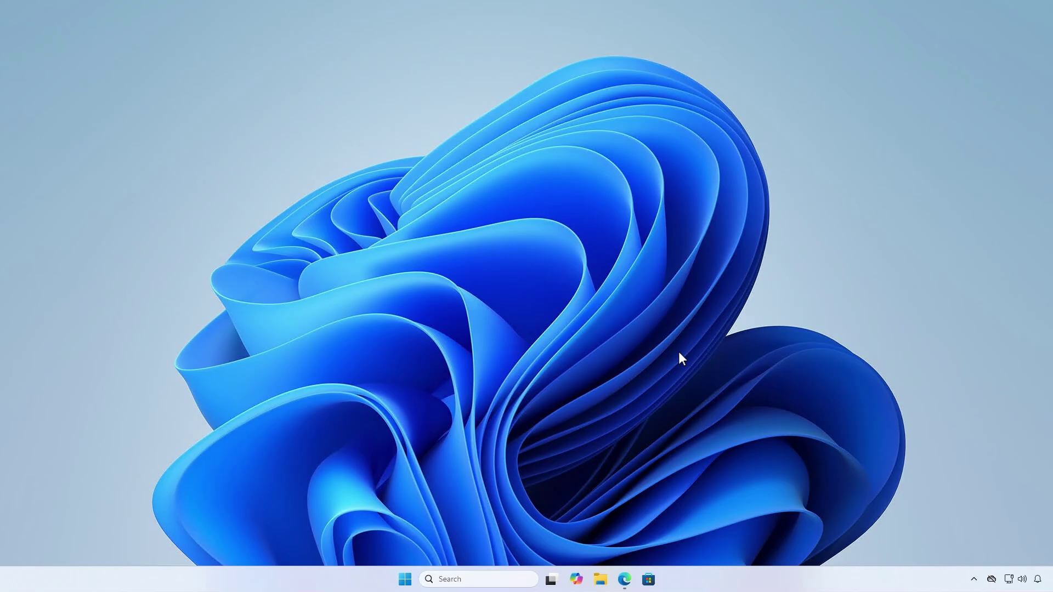
# - Search from the taskbar for 'msinfor32' to bring up System Information as the best match
pyautogui.click(498, 582)
pyautogui.write('msi')
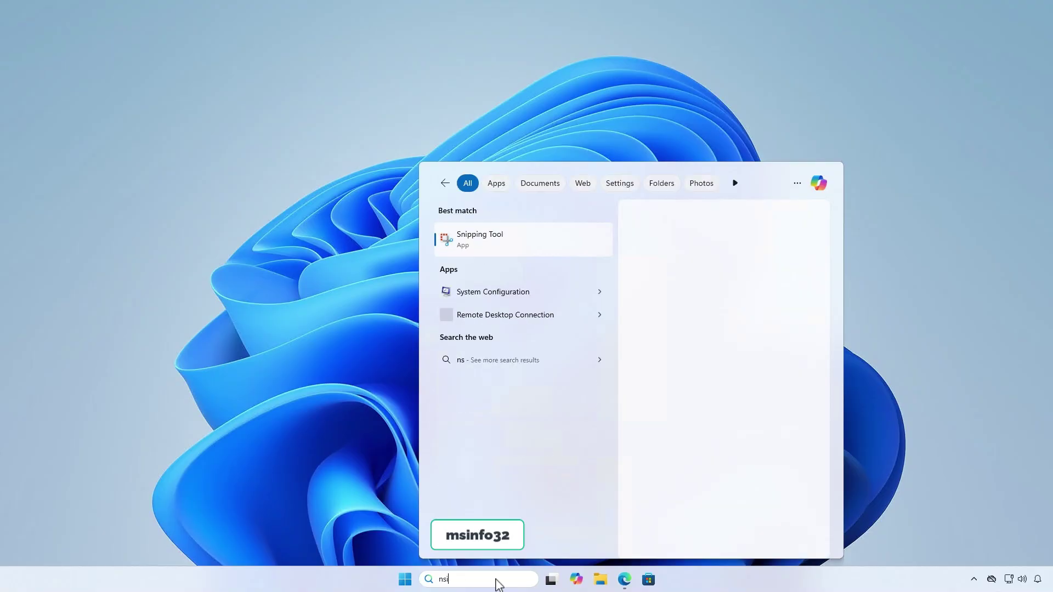
pyautogui.write('nfor32')
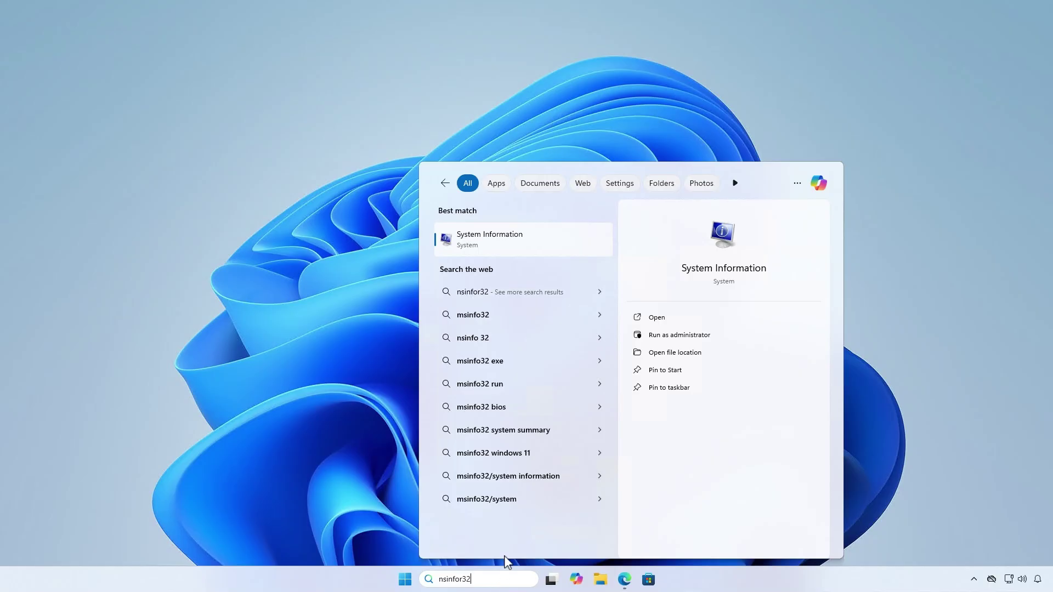
# - Open System Information and read the BIOS Version/Date: P3.40, 1/18/2024, on the B550M Pro4
pyautogui.click(547, 248)
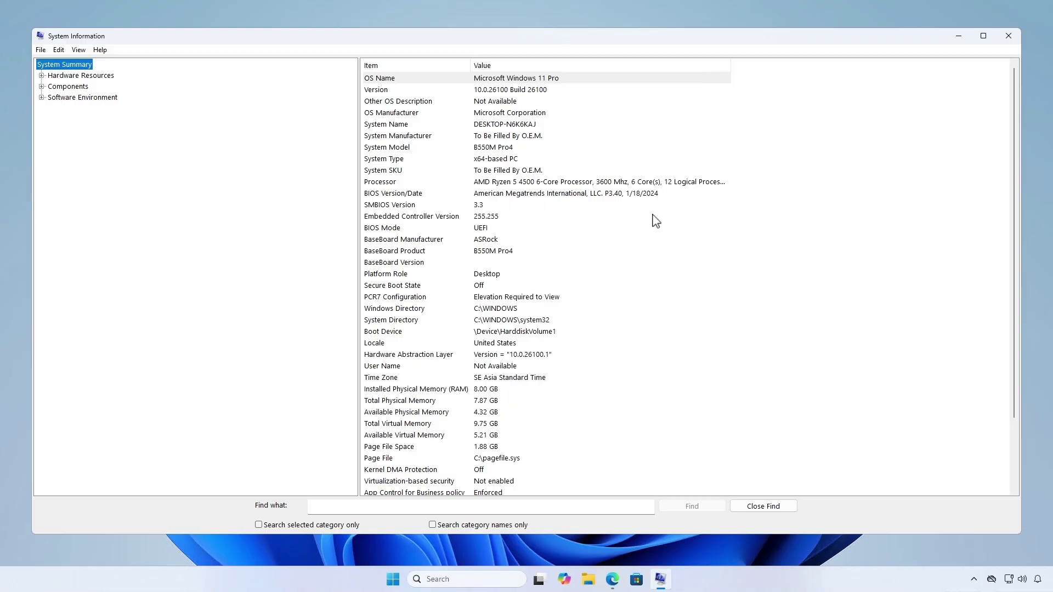
pyautogui.click(675, 195)
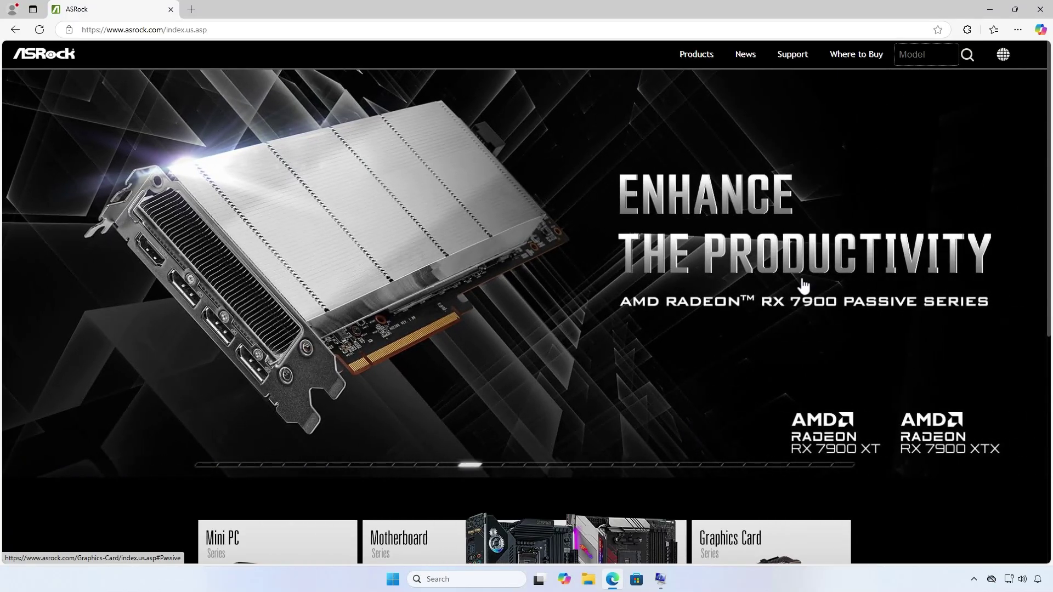
# - Search the ASRock site's model search for 'B550M Pro4'
pyautogui.click(922, 55)
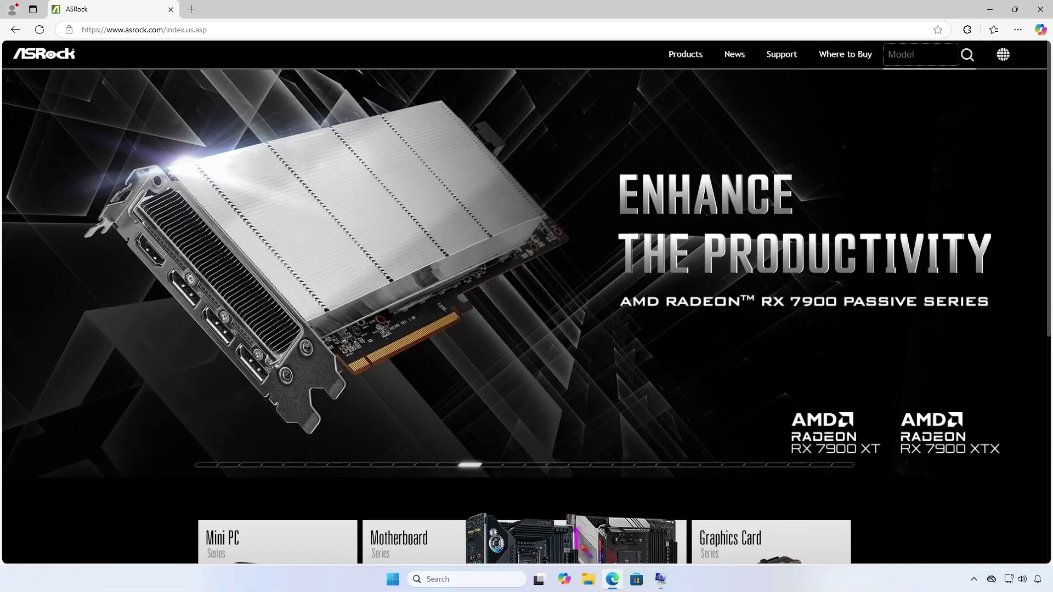
pyautogui.write('B550')
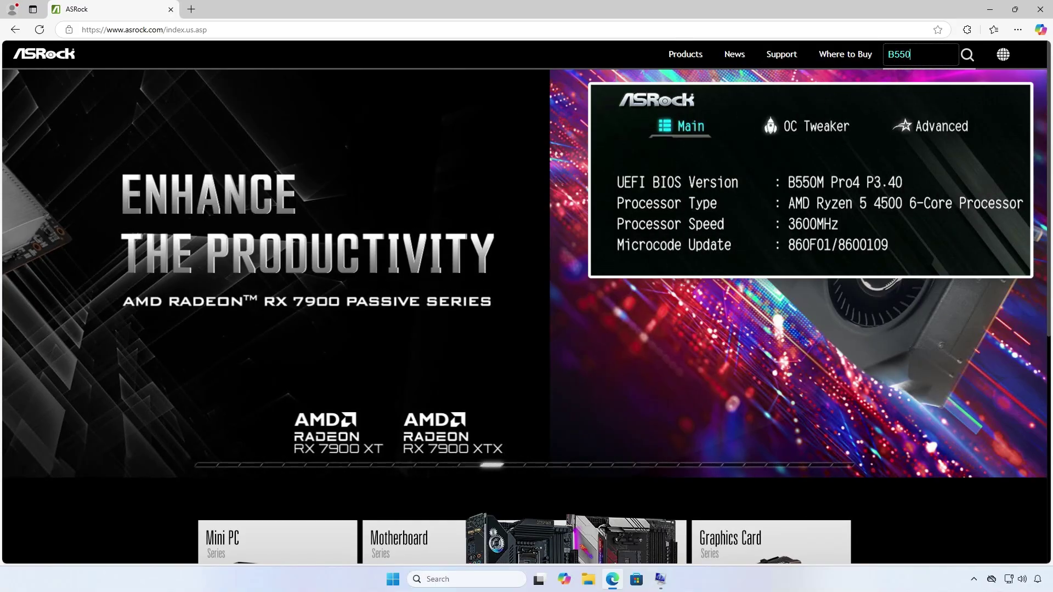
pyautogui.write('M Pro4')
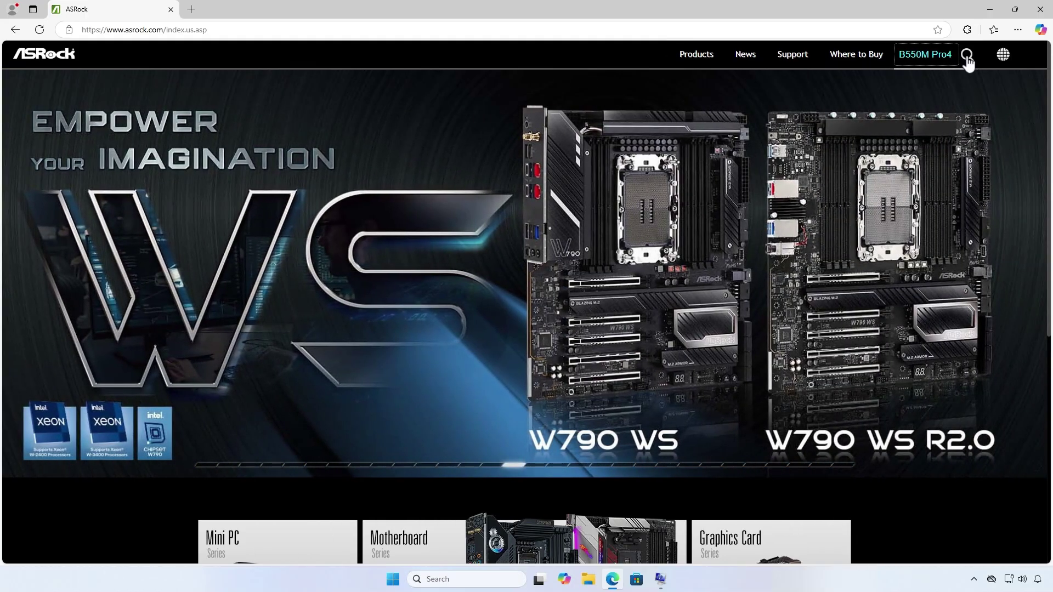
pyautogui.click(968, 55)
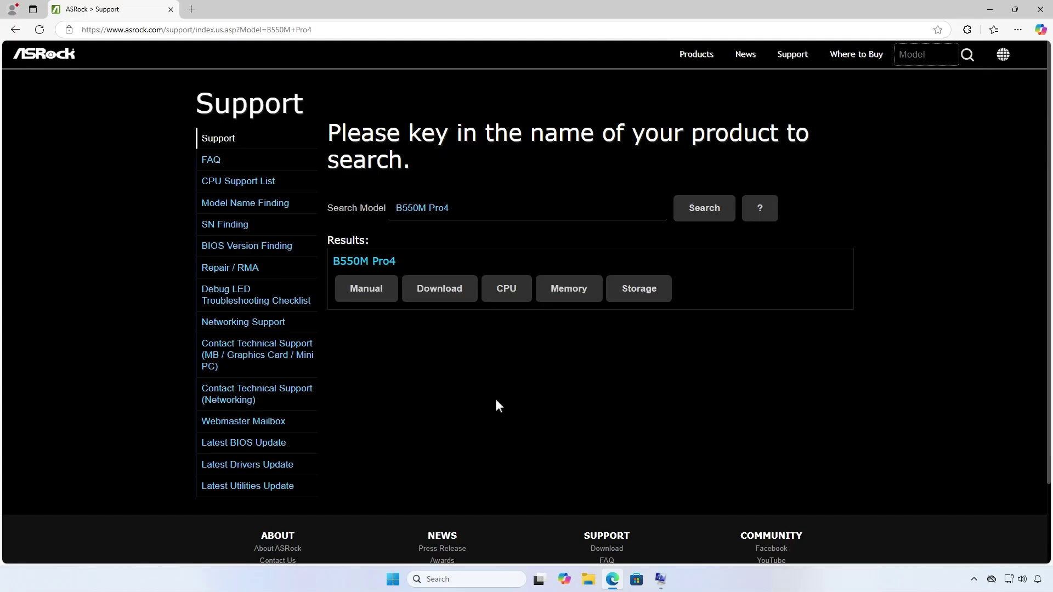
# - From the B550M Pro4 BIOS downloads list, get version 3.46 from the Global server
pyautogui.click(468, 299)
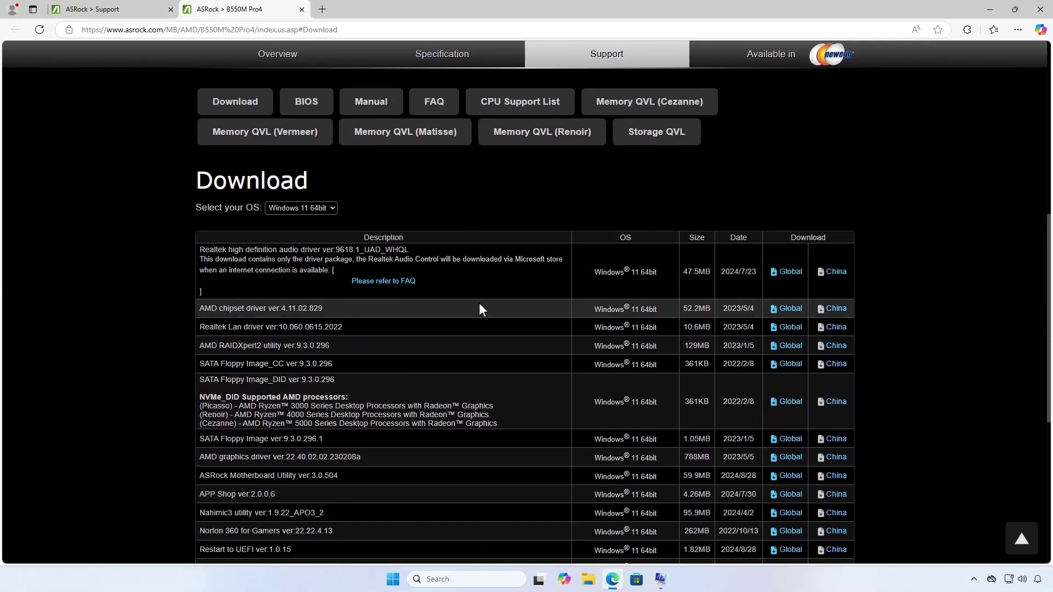
pyautogui.click(327, 109)
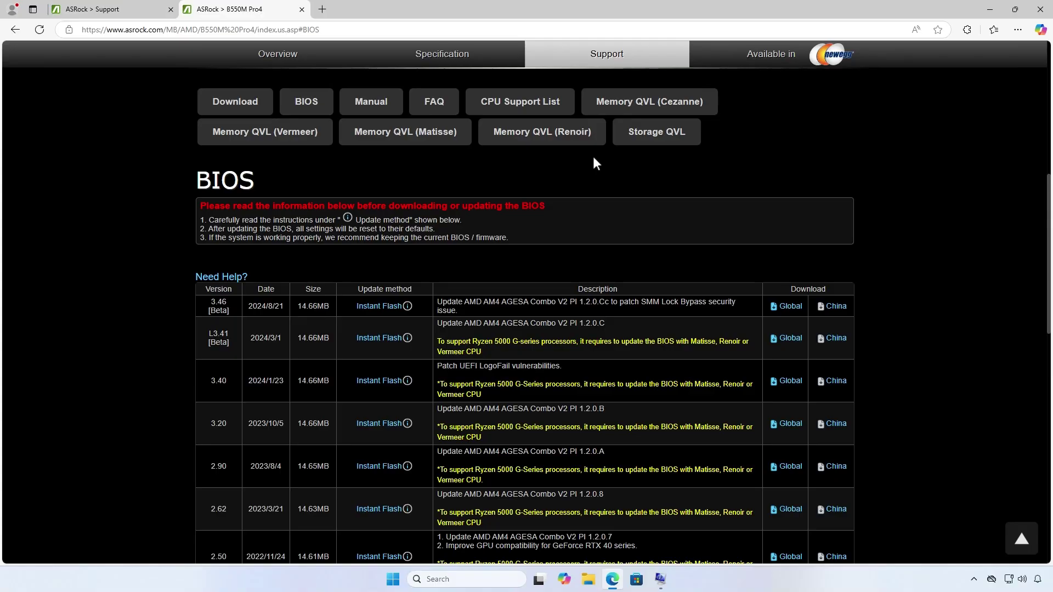
pyautogui.click(790, 306)
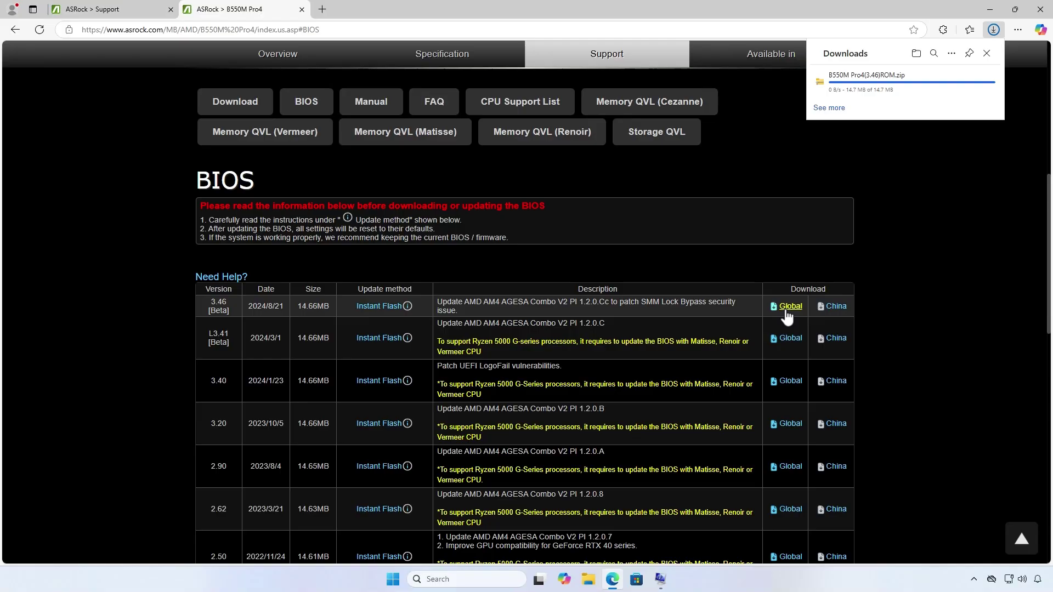
# - Extract B550M Pro4(3.46)ROM.zip in Downloads into its suggested folder, then close that window
pyautogui.click(917, 54)
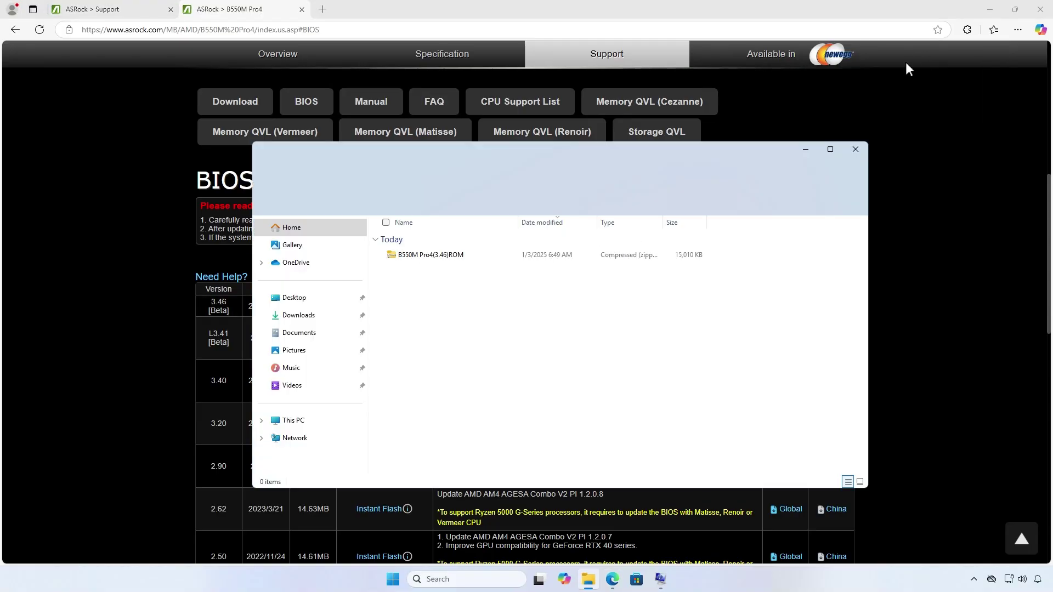
pyautogui.click(991, 9)
pyautogui.click(469, 261)
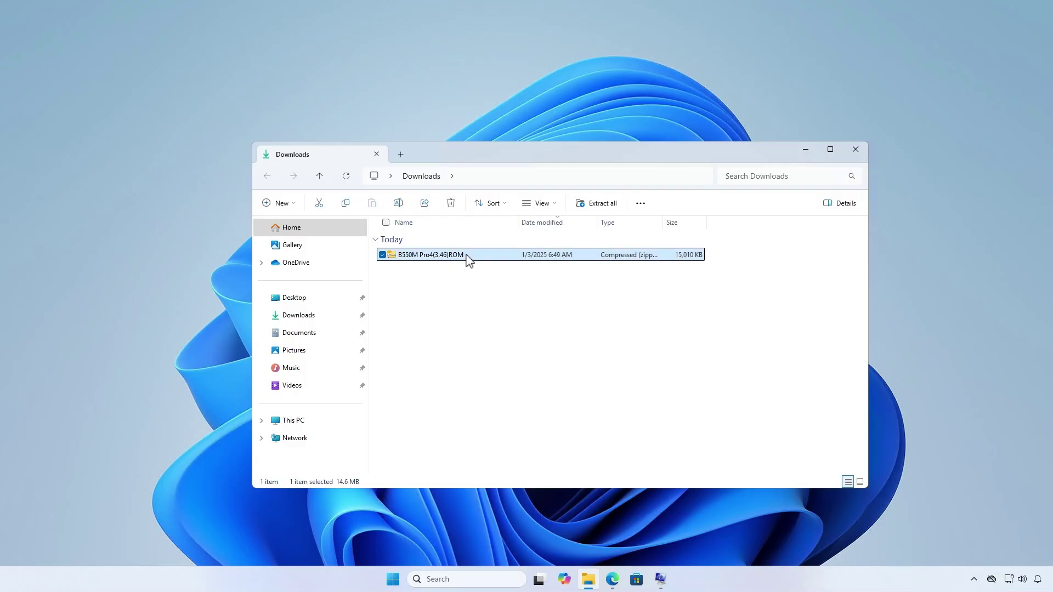
pyautogui.rightClick(468, 256)
pyautogui.click(518, 306)
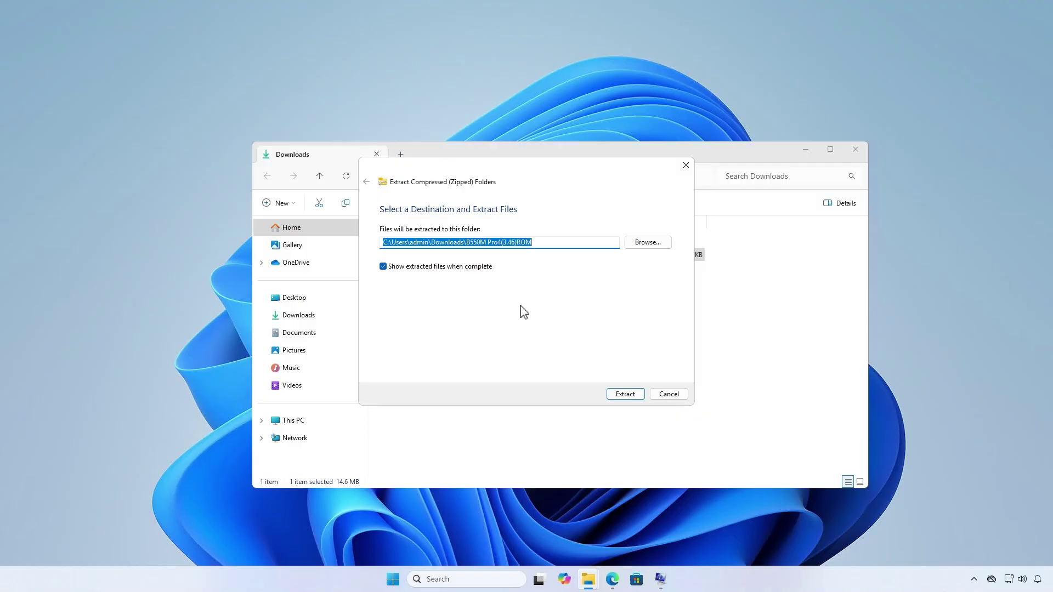
pyautogui.click(623, 395)
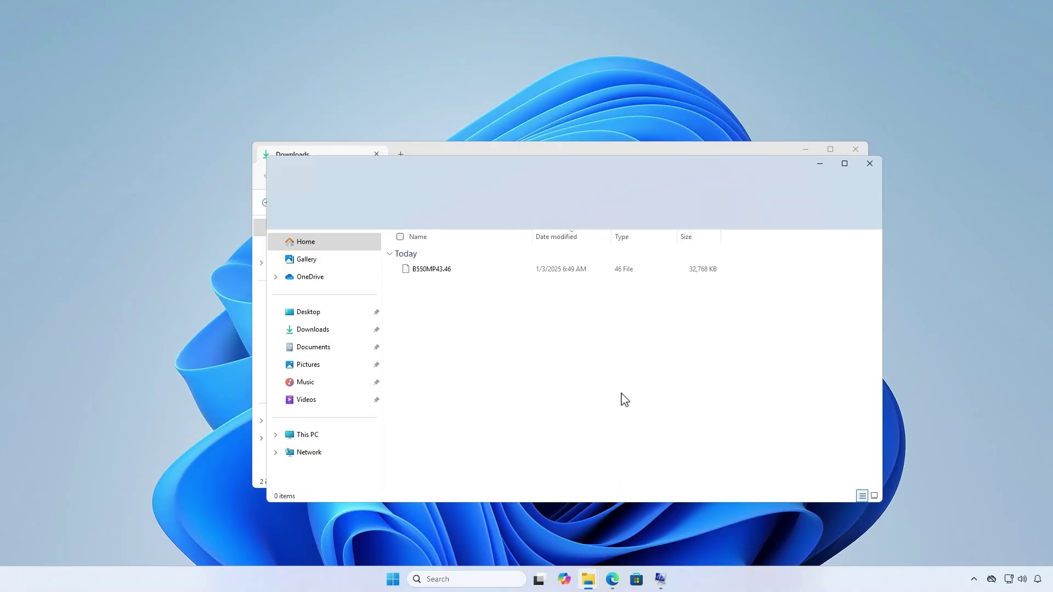
pyautogui.click(870, 165)
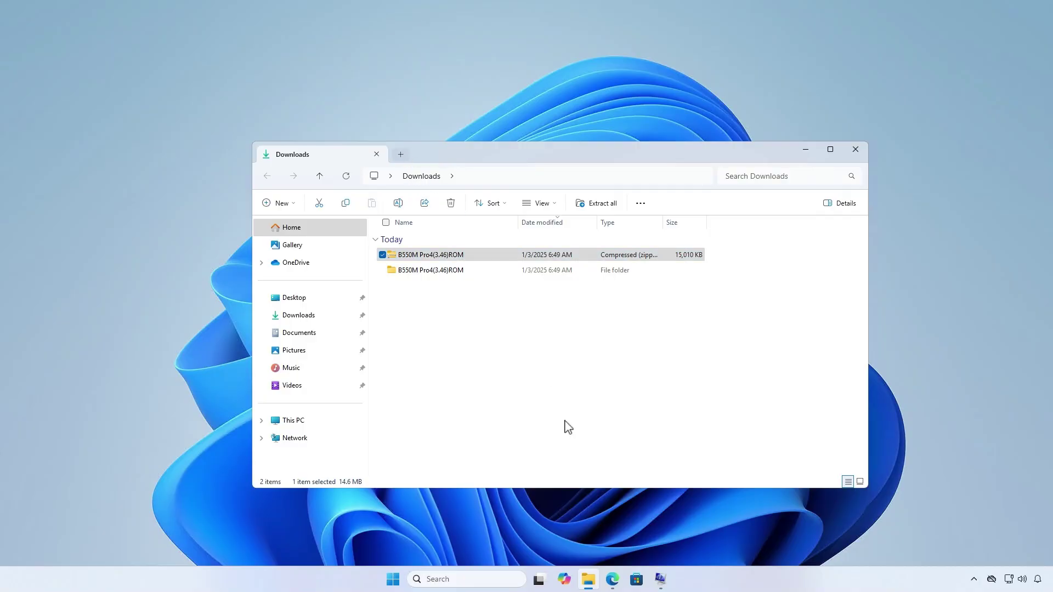
pyautogui.hotkey('ctrl', 't')
# - Close Explorer, open Disk Management from Win+X, and shrink OS (C:) by 100 MB
pyautogui.hotkey('alt', 'F4')
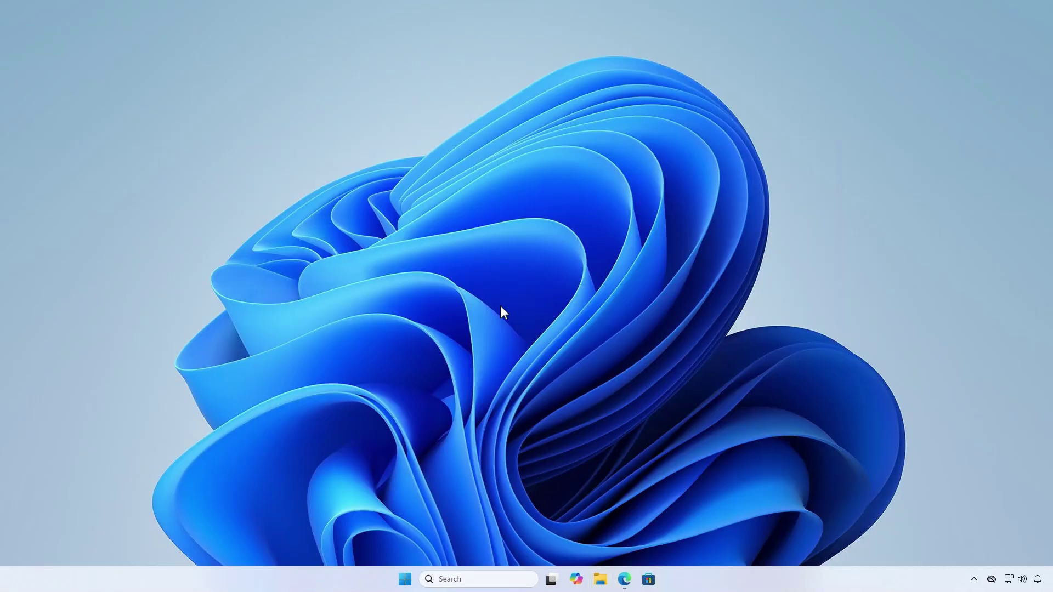
pyautogui.rightClick(404, 582)
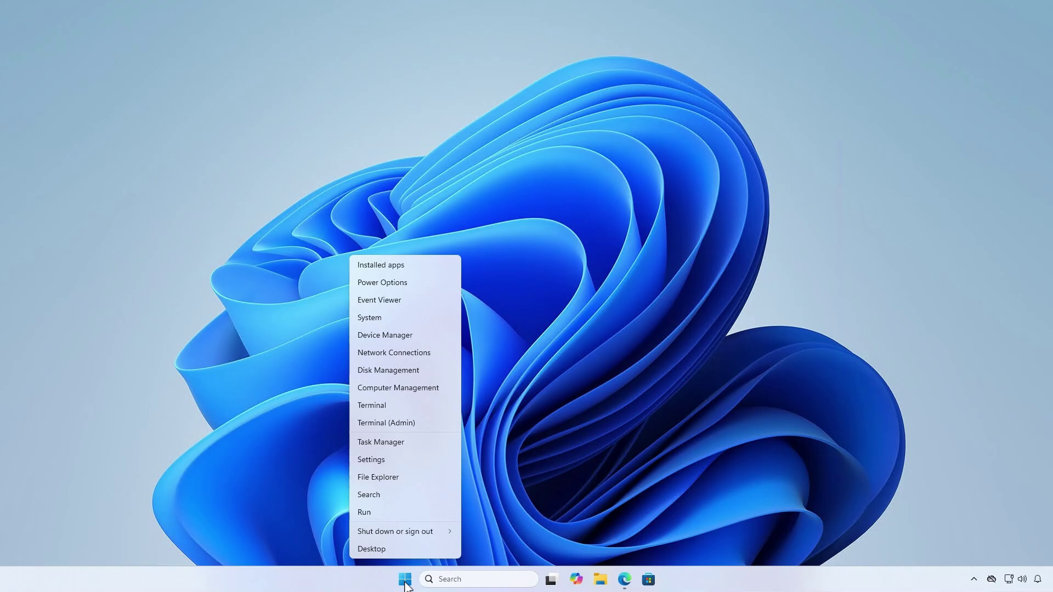
pyautogui.click(429, 376)
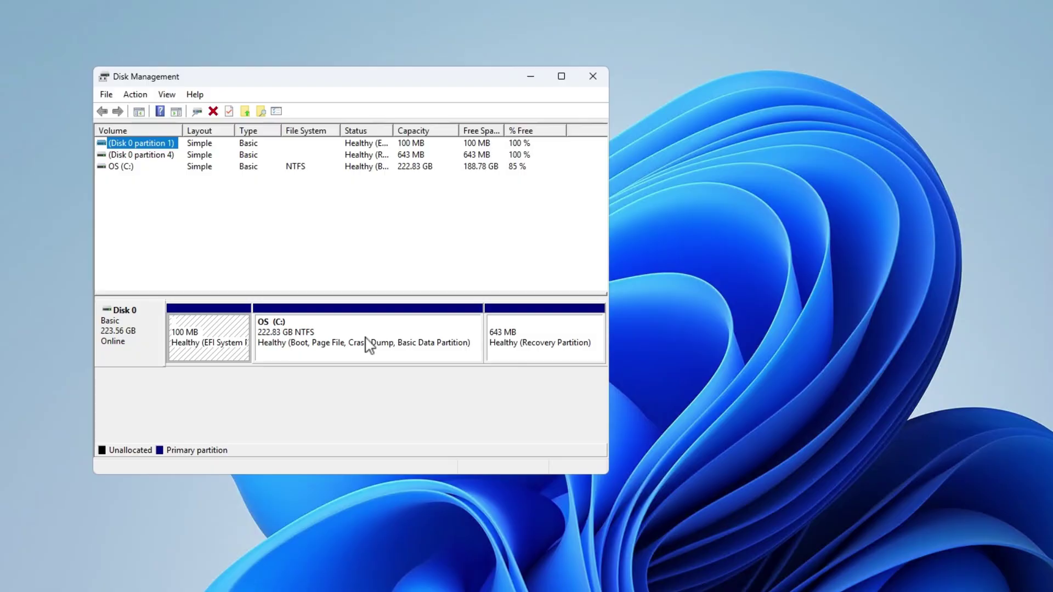
pyautogui.rightClick(360, 325)
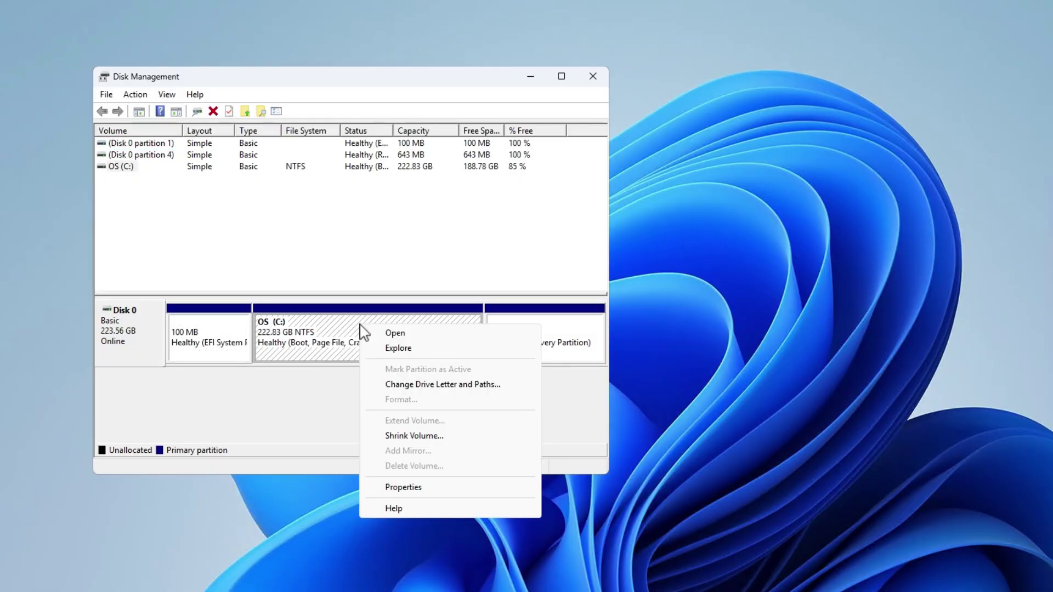
pyautogui.click(466, 436)
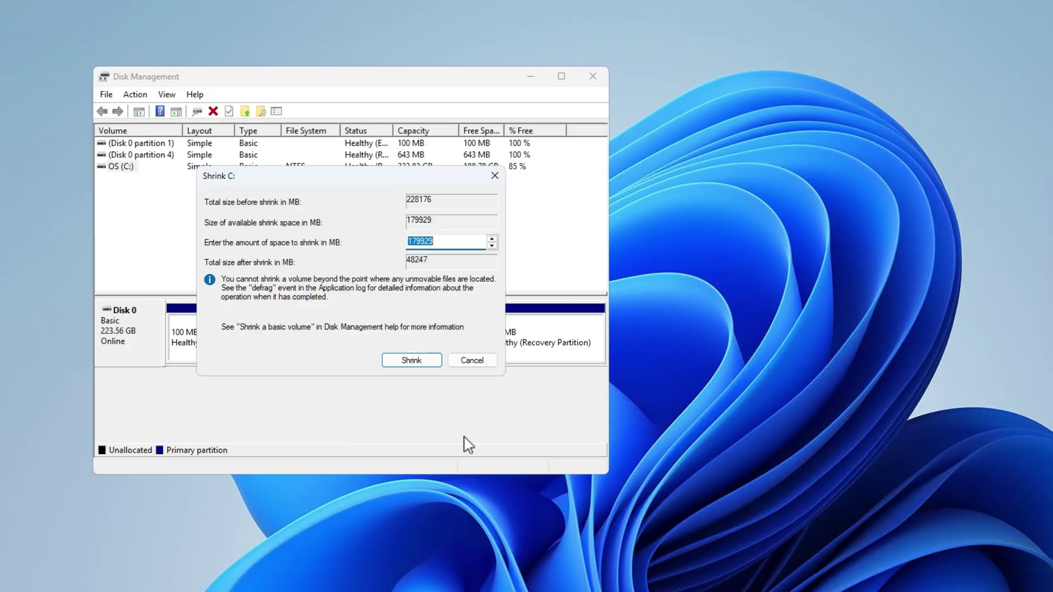
pyautogui.write('100')
pyautogui.click(419, 363)
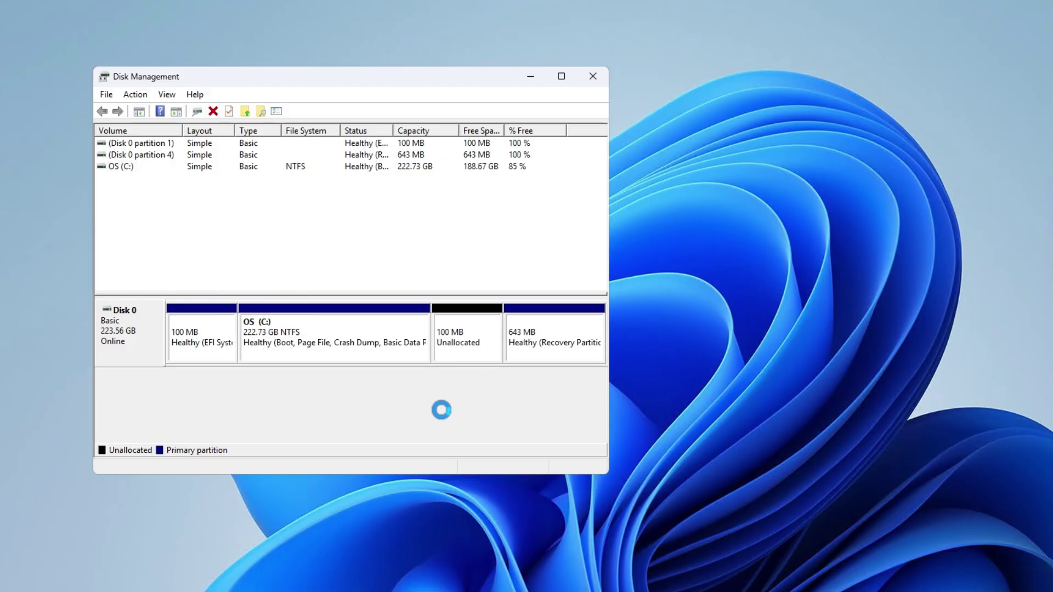
# - Turn the 100 MB unallocated space into a 99 MB FAT32 simple volume with drive letter D:
pyautogui.rightClick(481, 331)
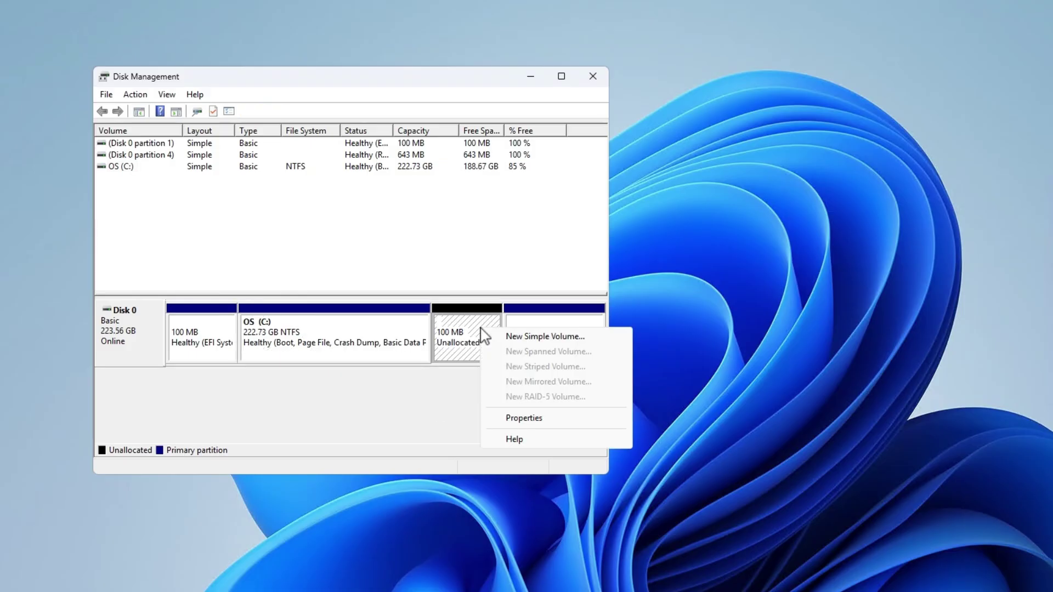
pyautogui.click(580, 340)
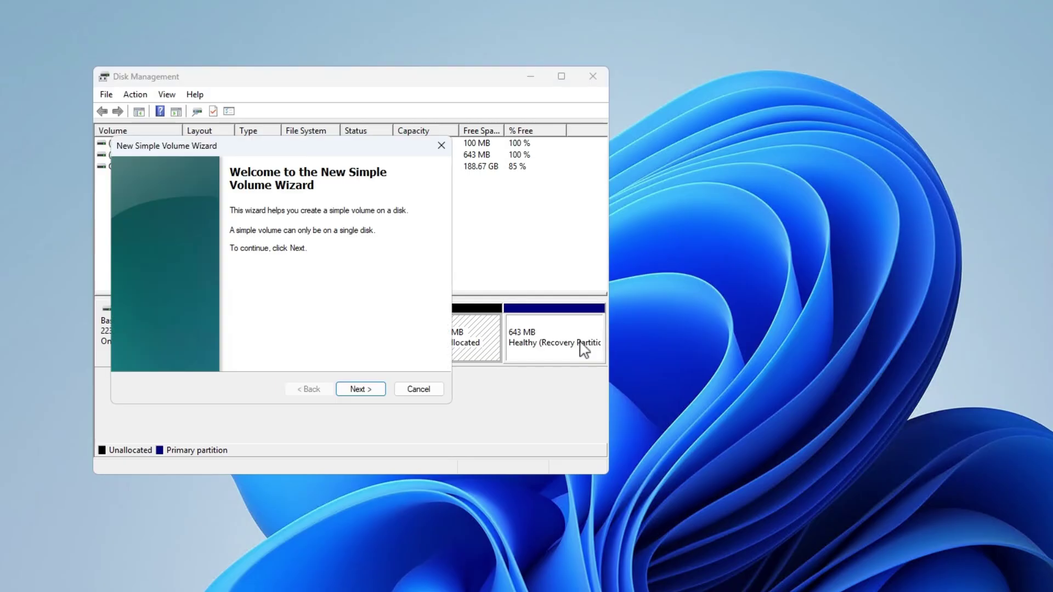
pyautogui.click(382, 392)
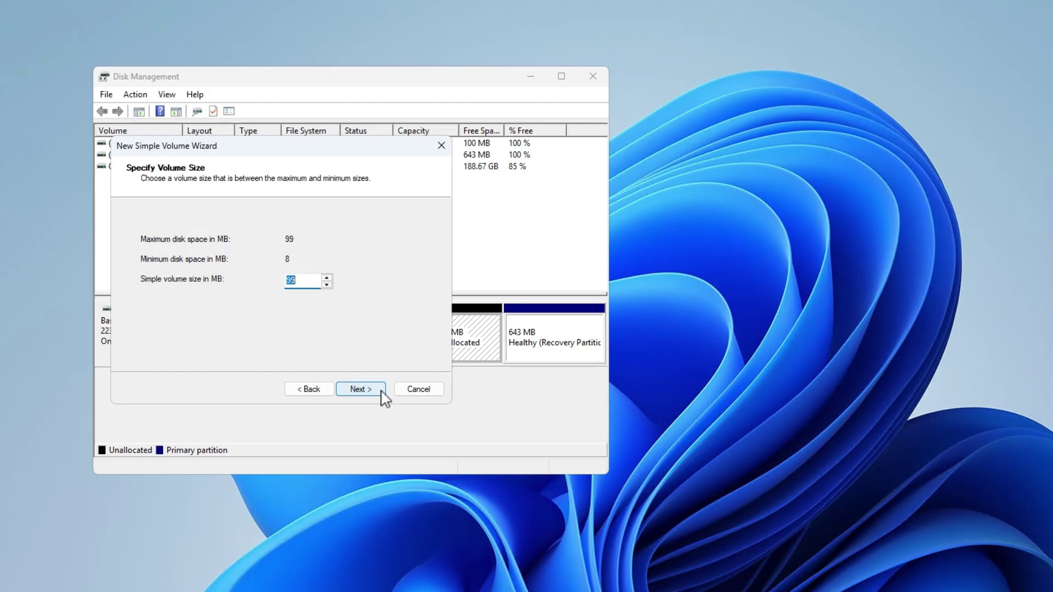
pyautogui.click(382, 392)
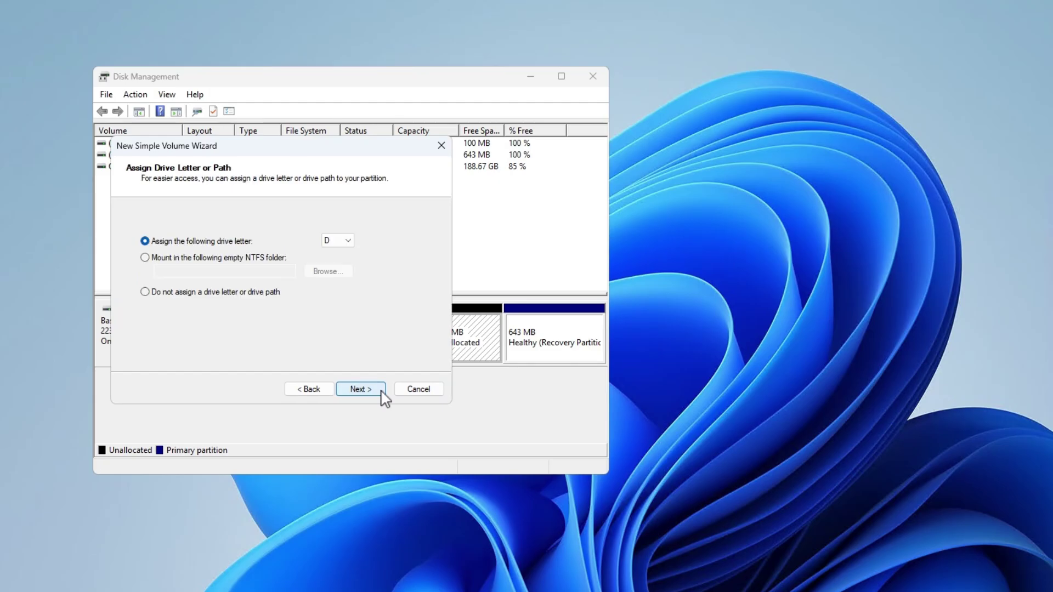
pyautogui.click(383, 392)
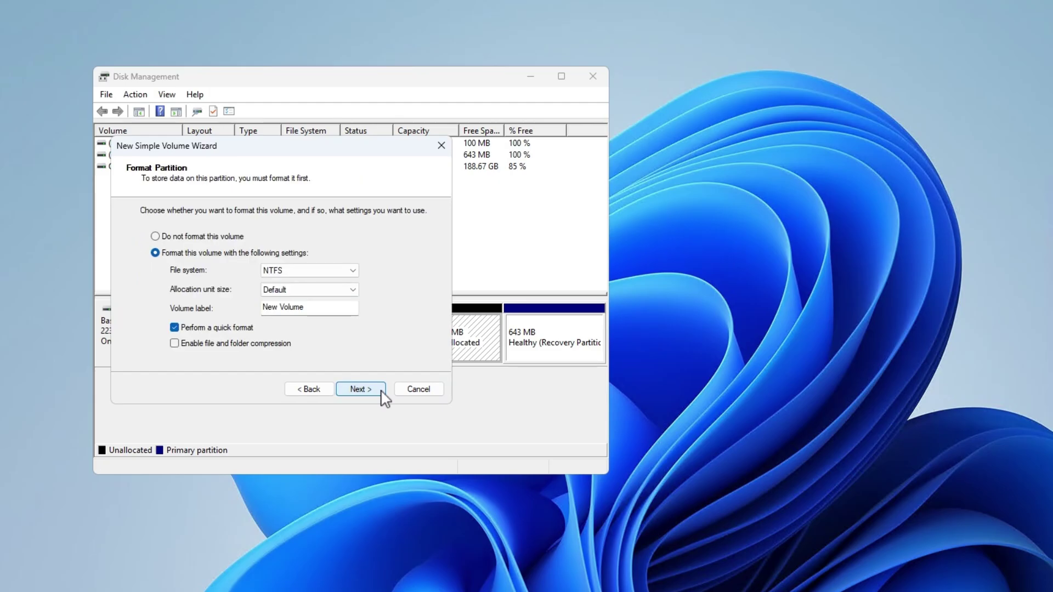
pyautogui.click(355, 273)
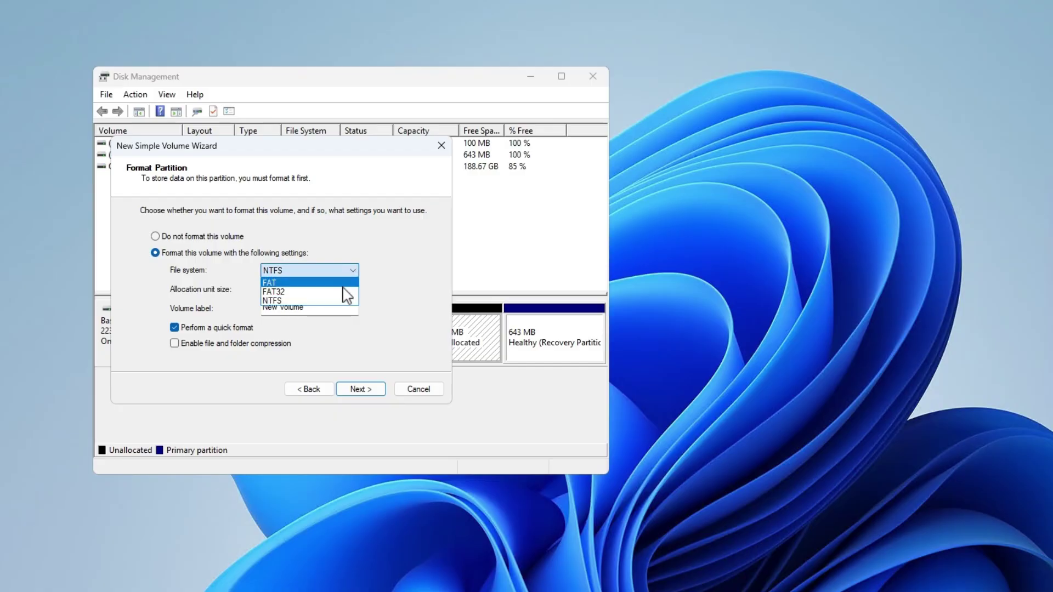
pyautogui.click(344, 292)
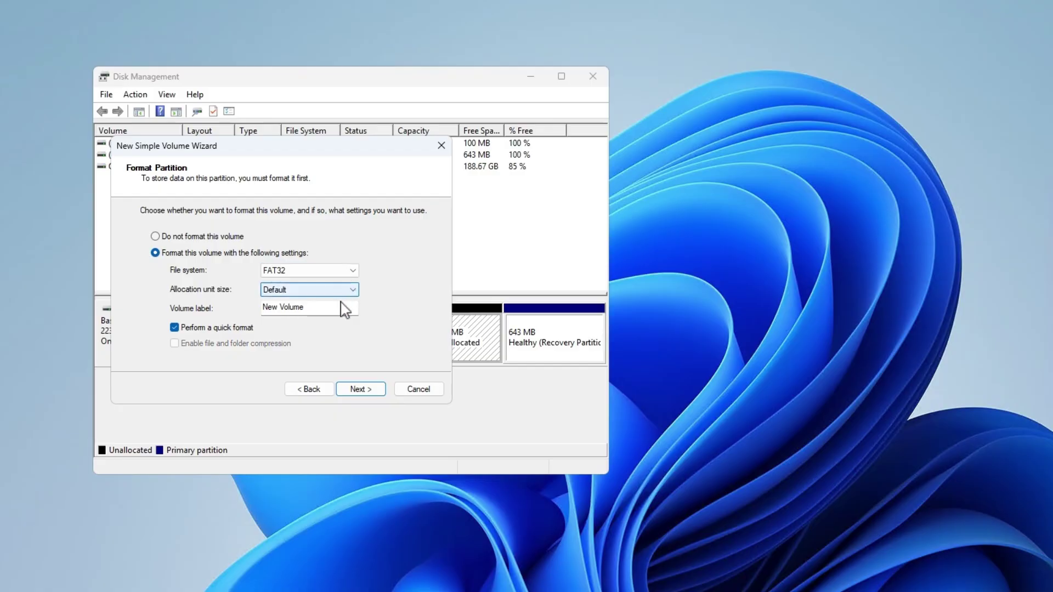
pyautogui.click(358, 389)
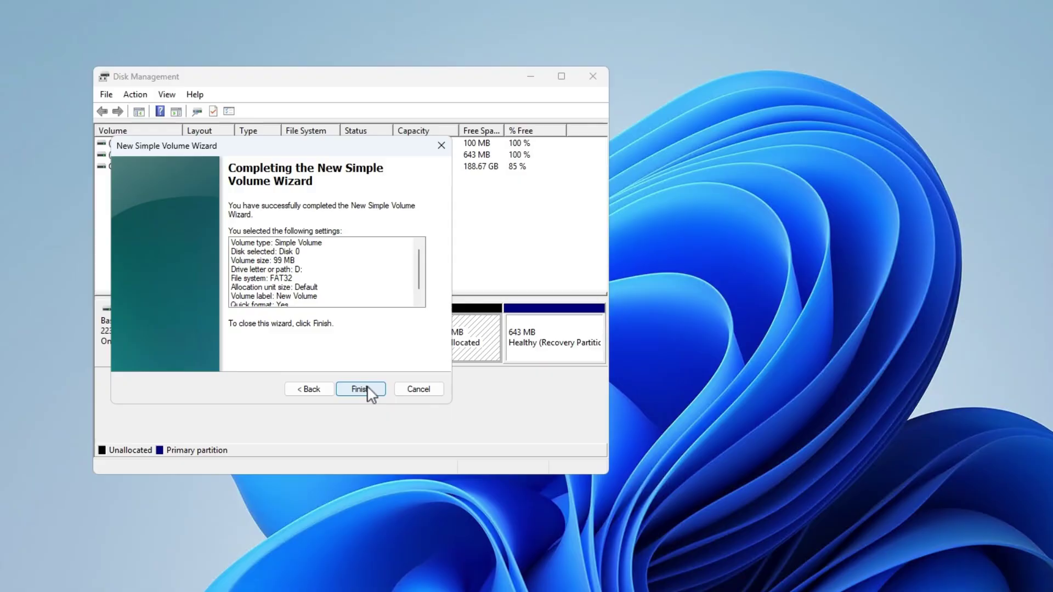
pyautogui.click(362, 389)
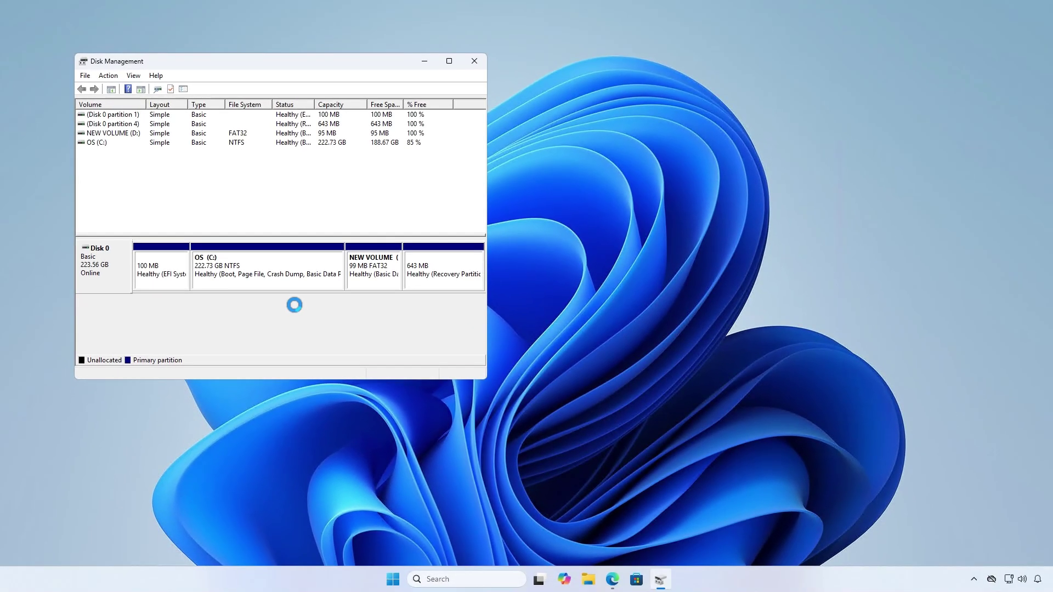
# - Copy B550MP43.46 from the B550M Pro4(3.46)ROM folder onto NEW VOLUME (D:)
pyautogui.click(427, 61)
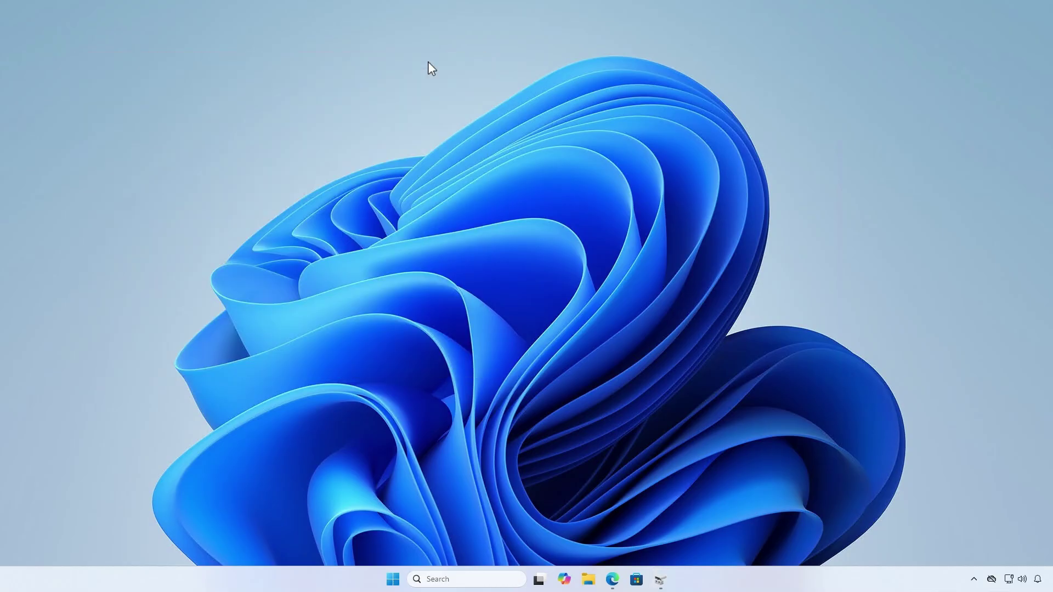
pyautogui.click(588, 579)
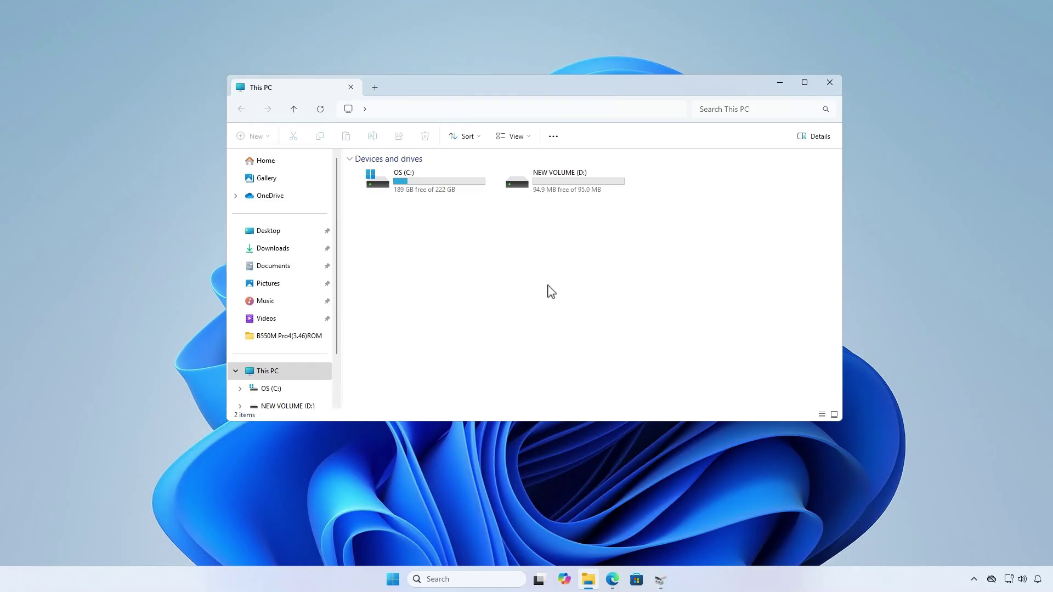
pyautogui.click(290, 253)
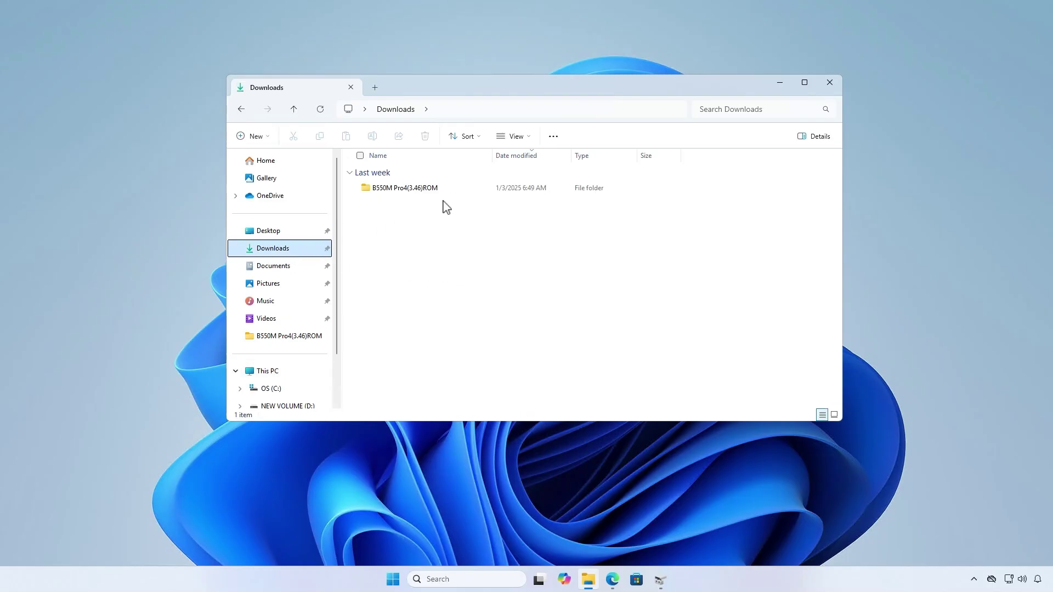
pyautogui.doubleClick(472, 190)
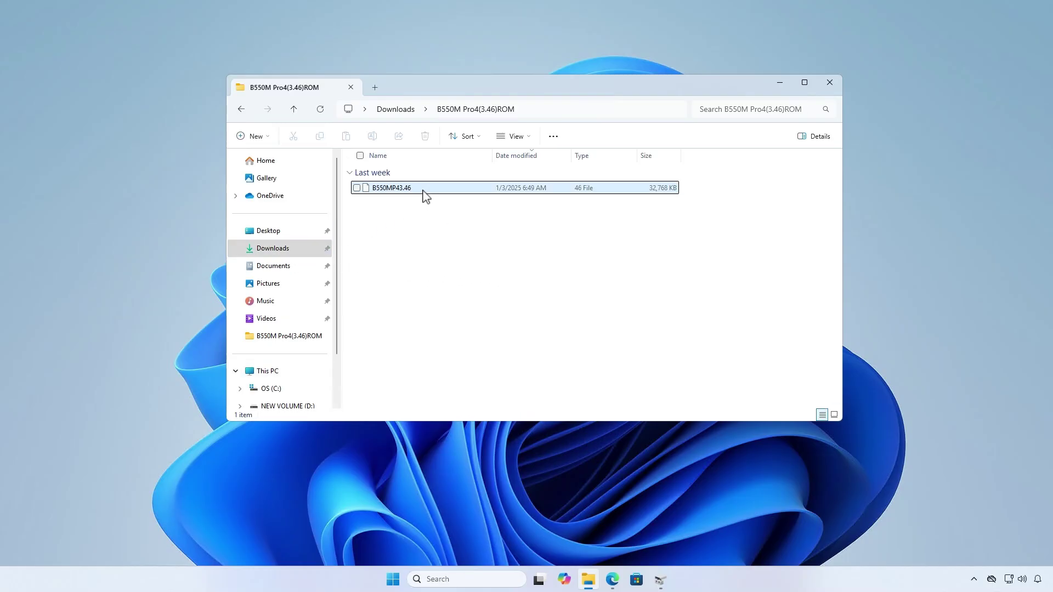
pyautogui.rightClick(433, 191)
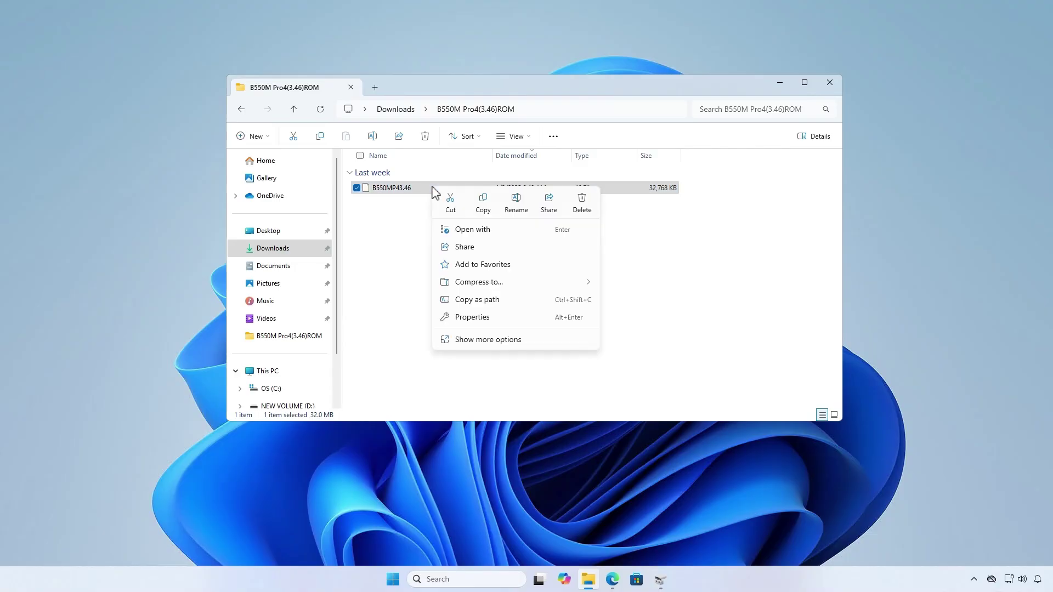
pyautogui.click(484, 204)
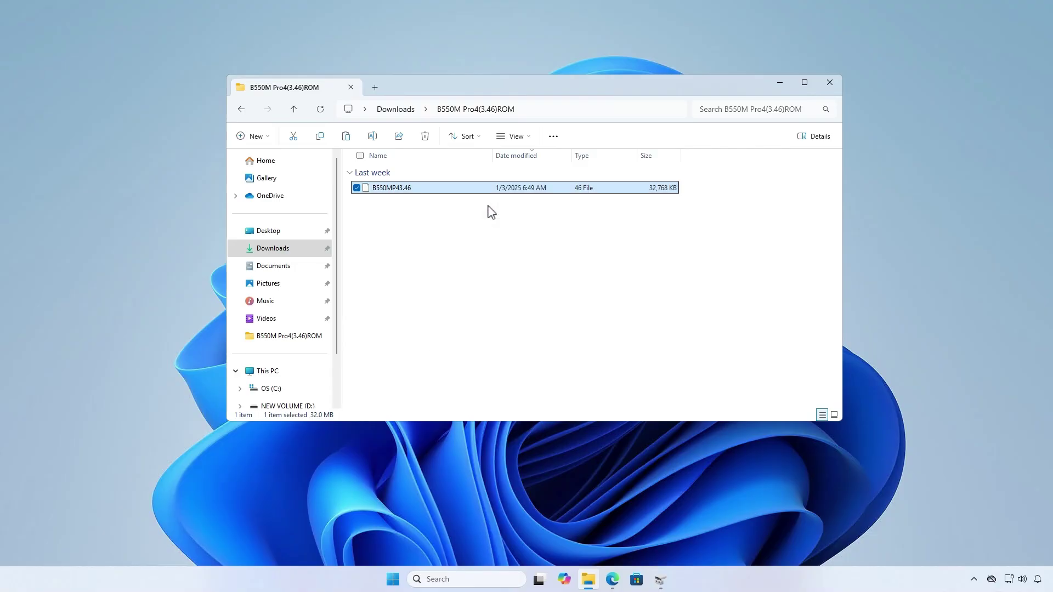
pyautogui.click(293, 375)
pyautogui.doubleClick(588, 183)
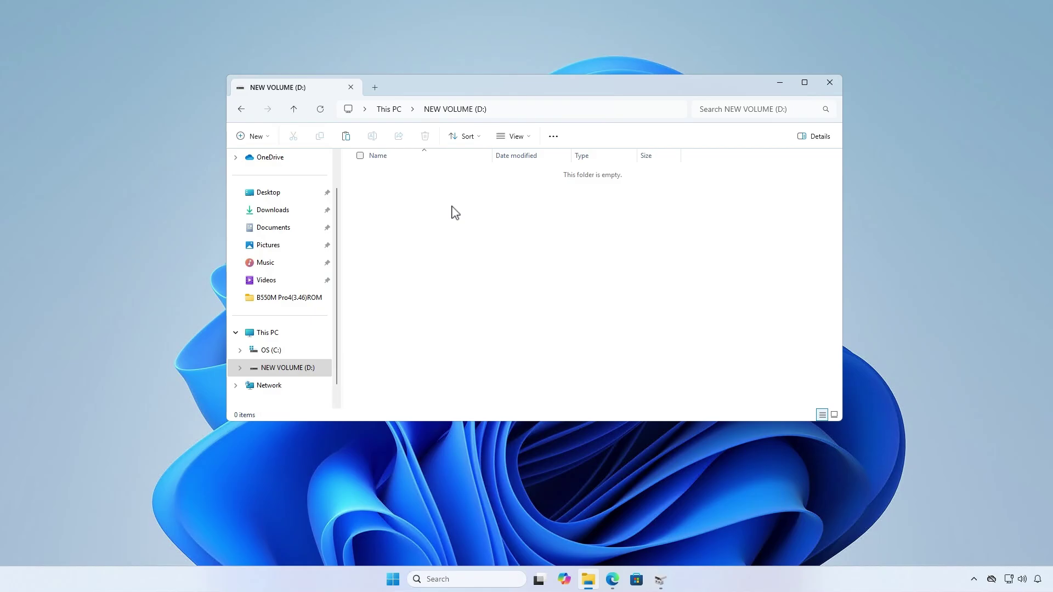
pyautogui.rightClick(426, 214)
pyautogui.click(439, 223)
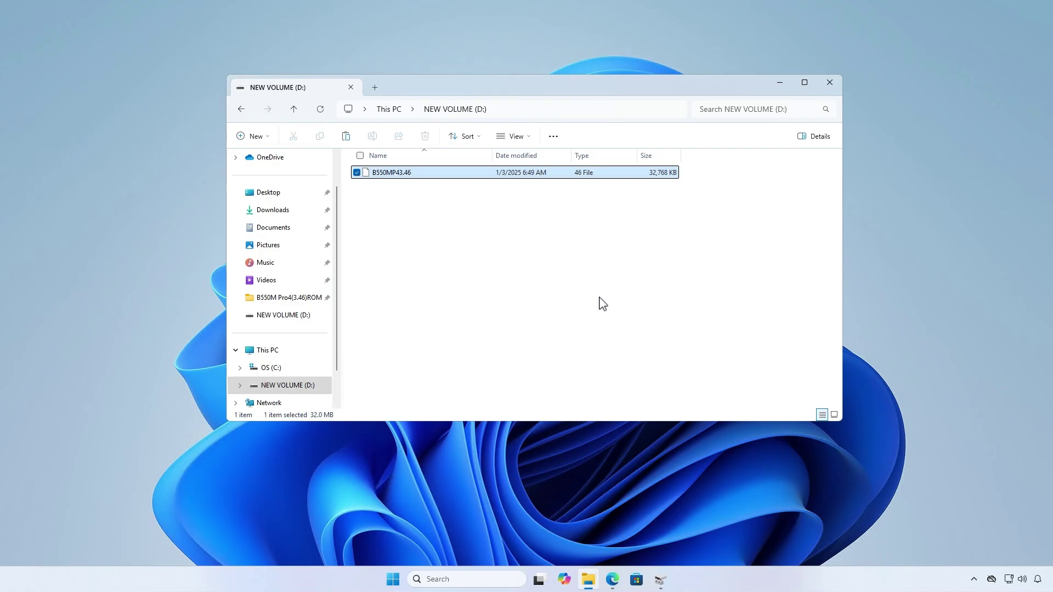
pyautogui.click(603, 303)
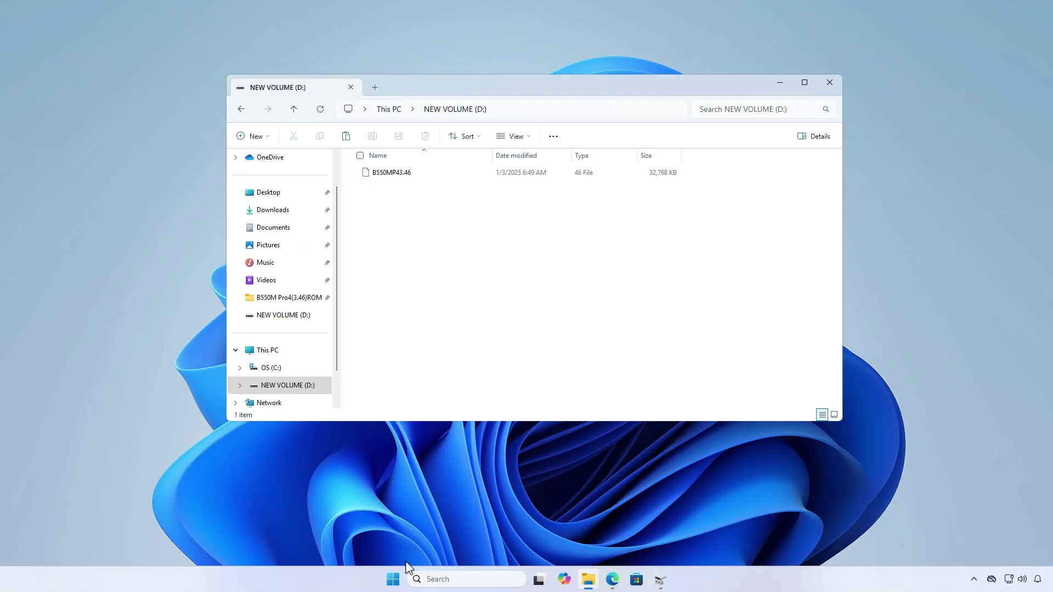
# - Restart the PC from the Win+X Shut down menu to get into the BIOS
pyautogui.rightClick(394, 579)
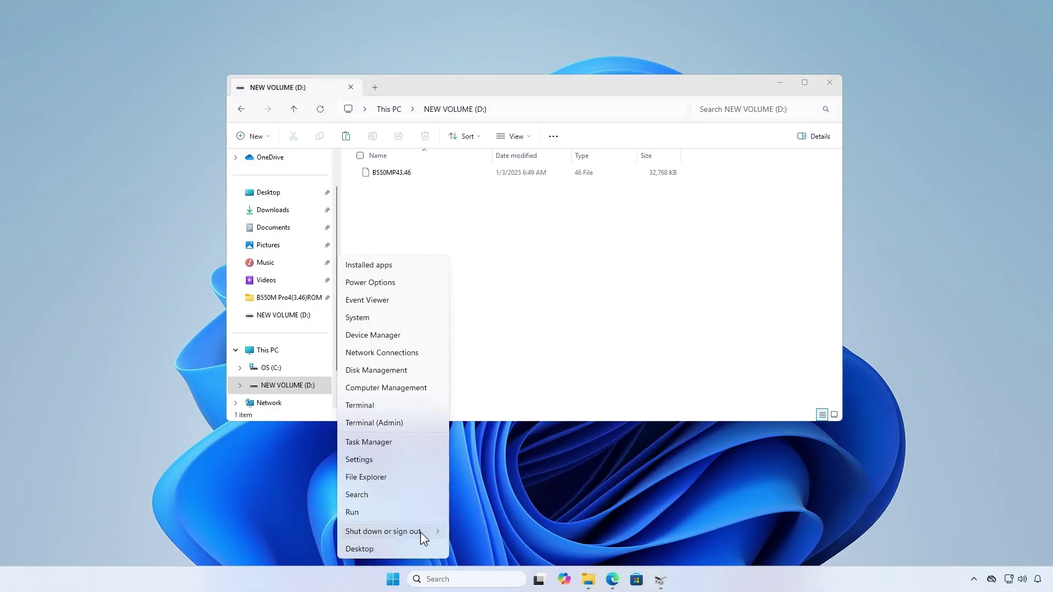
pyautogui.moveTo(422, 532)
pyautogui.click(489, 532)
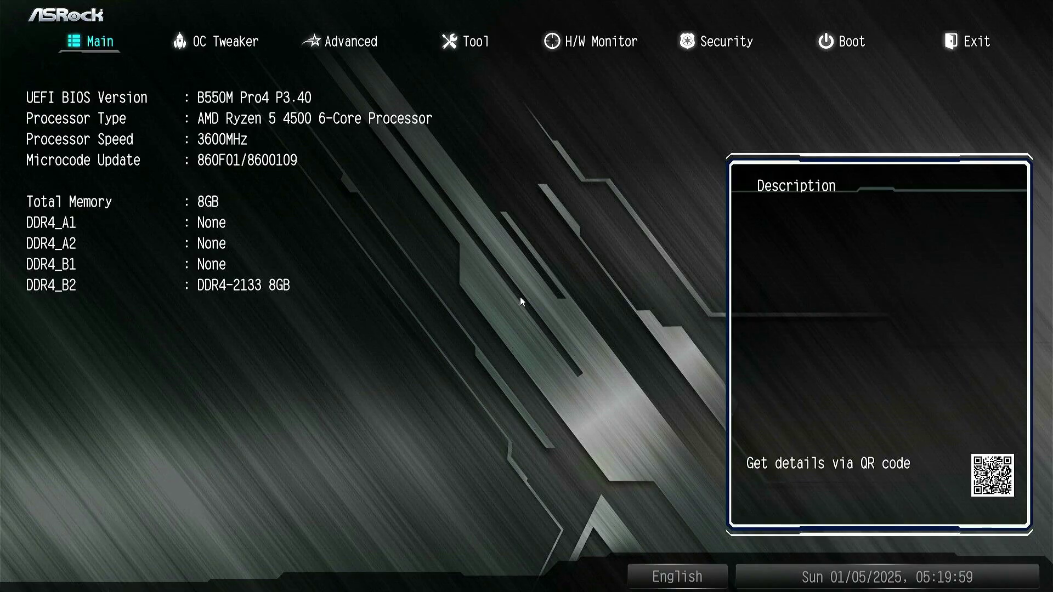
# - Run Instant Flash from the Tool tab and flash \B550MP43.46, confirming the update
pyautogui.click(484, 45)
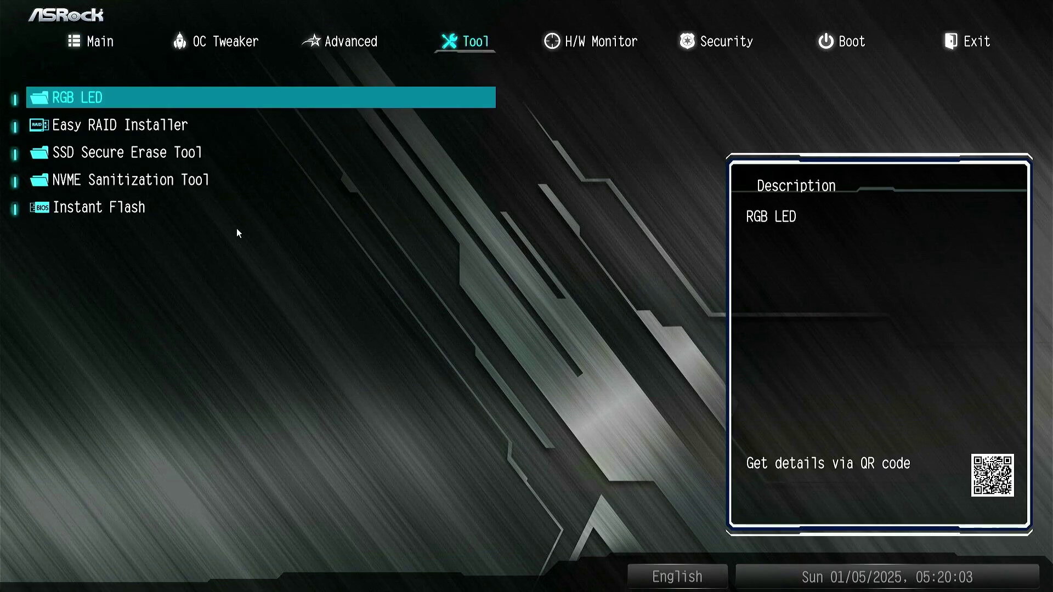
pyautogui.click(163, 211)
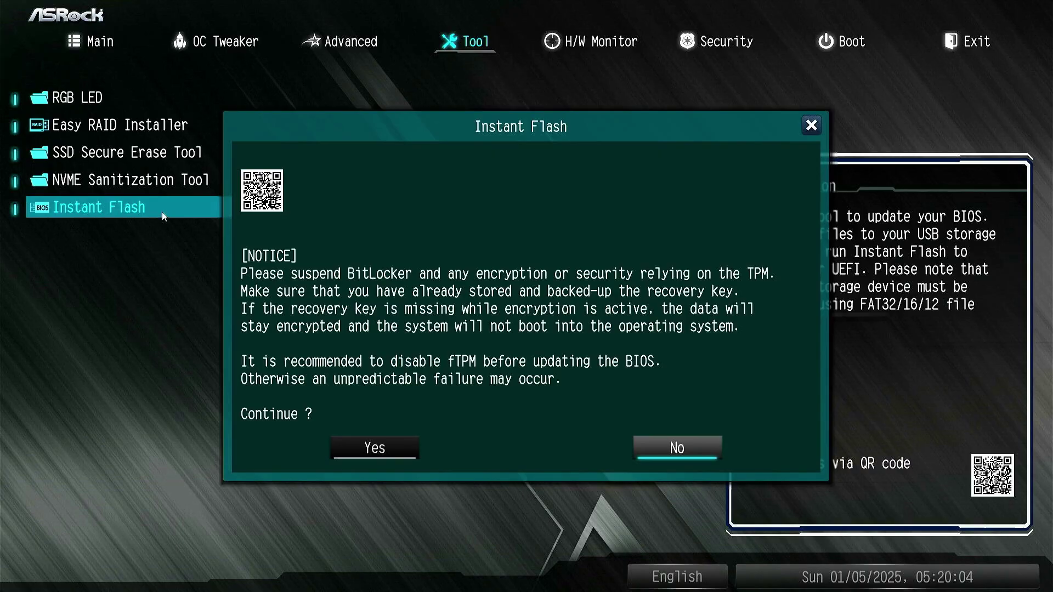
pyautogui.click(360, 453)
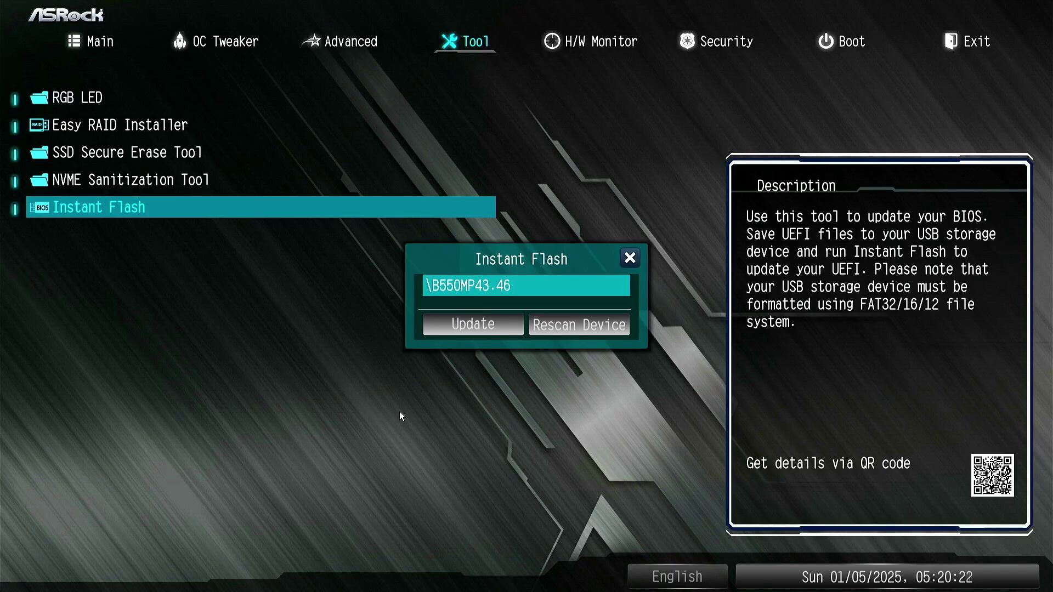
pyautogui.click(496, 328)
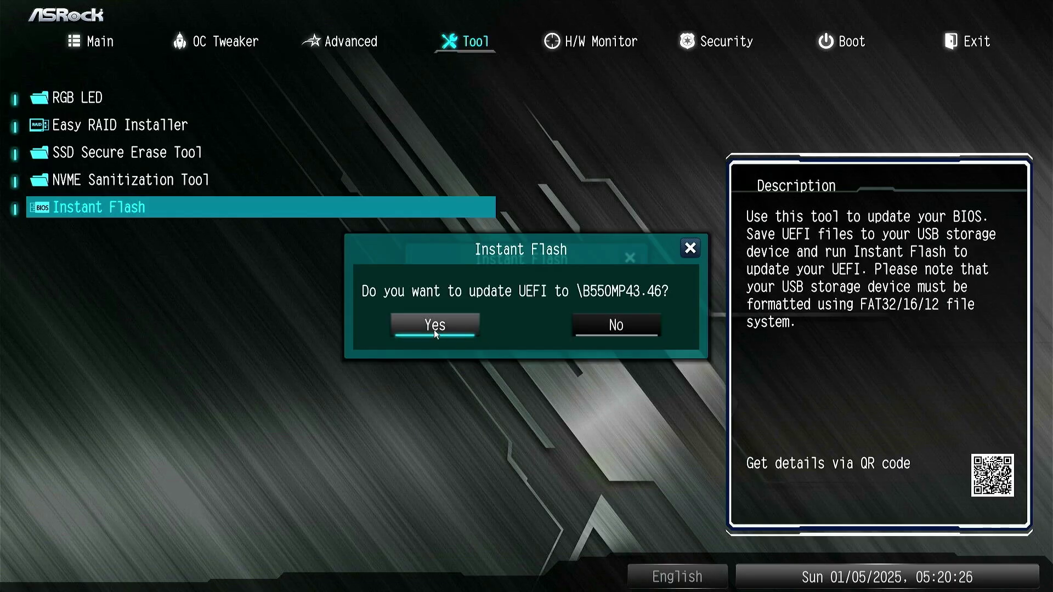
pyautogui.click(435, 331)
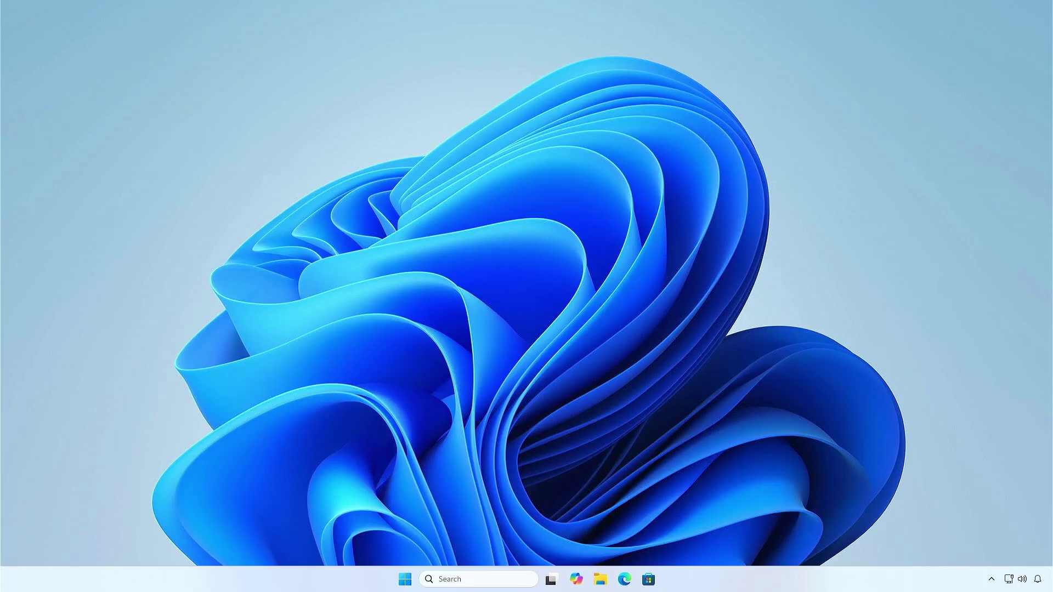
# - Launch System Information via a Start search for msinfo32 to confirm BIOS L3.46
pyautogui.press('super')
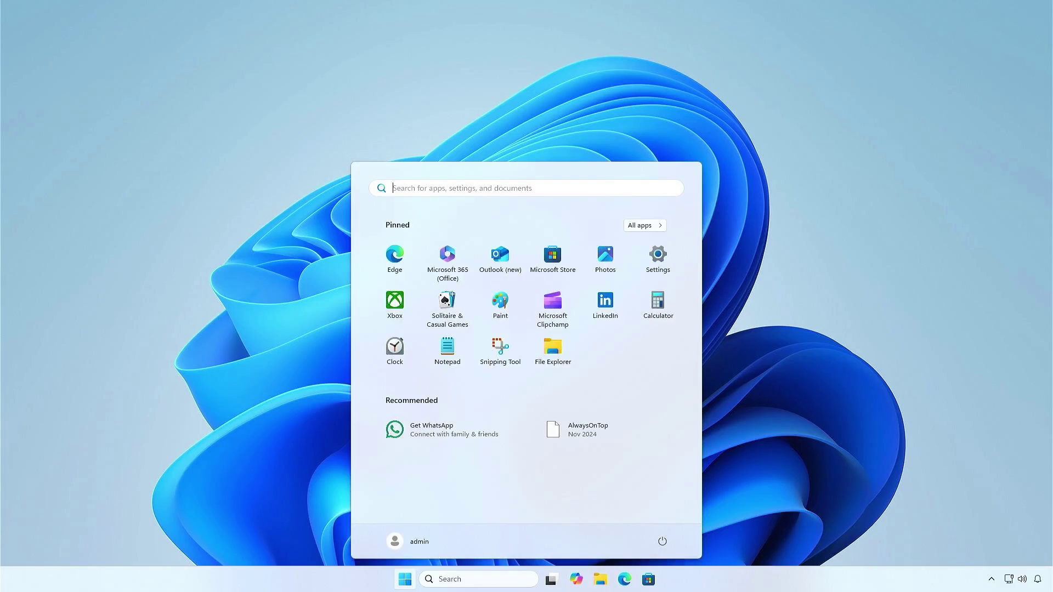
pyautogui.write('msinfo32')
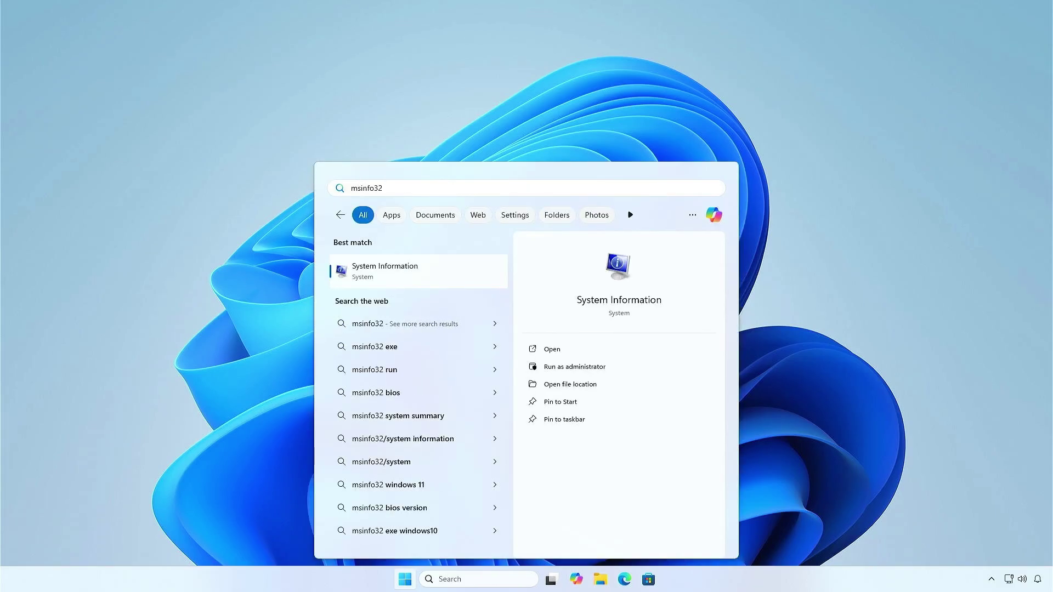
pyautogui.press('Return')
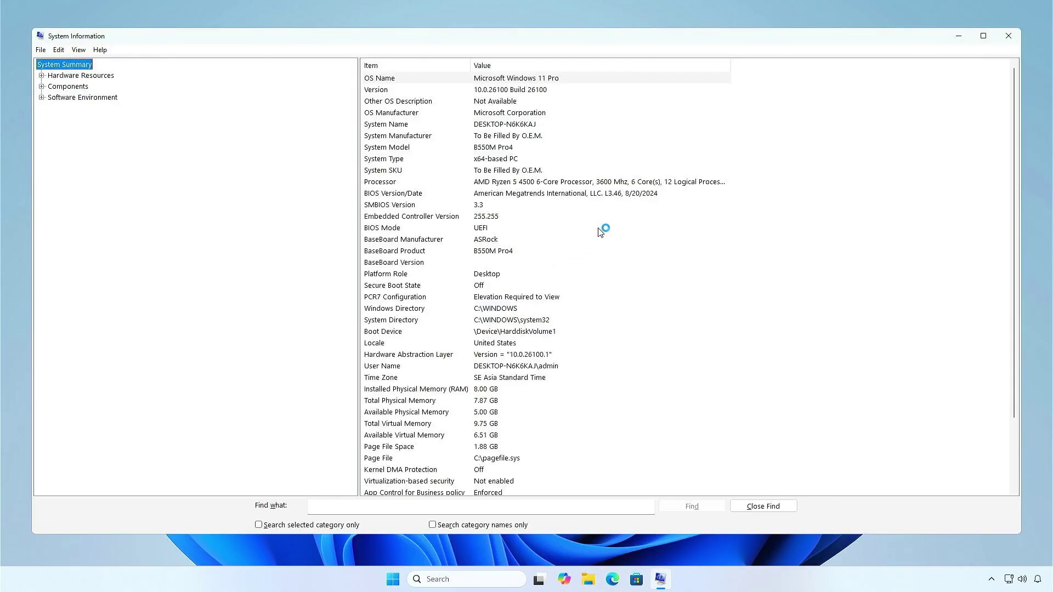
# - Check that the BIOS Version/Date shows L3.46 from 8/20/2024, then close System Information
pyautogui.click(646, 195)
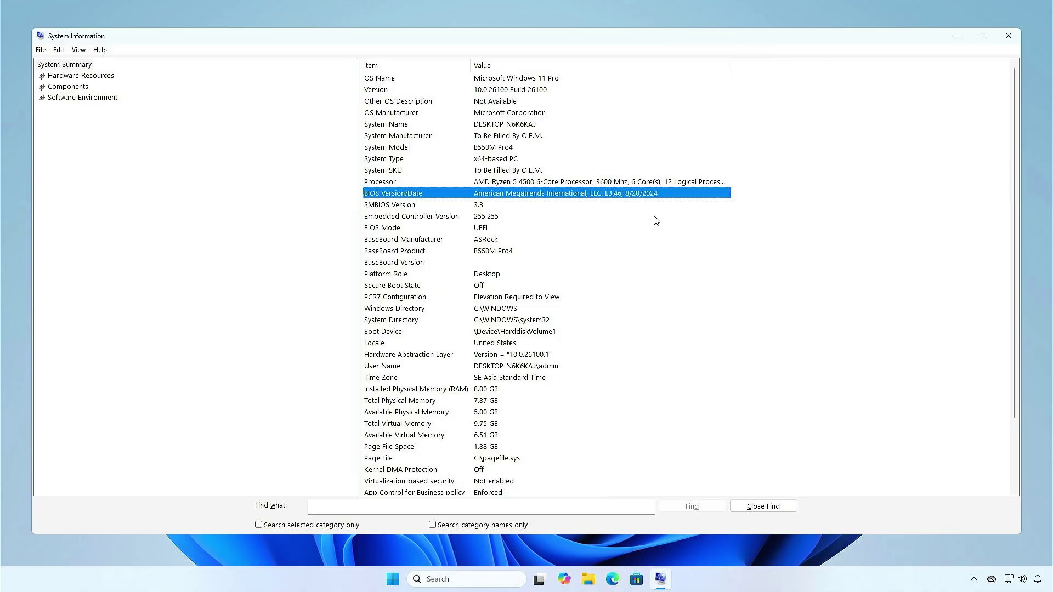
pyautogui.click(1008, 36)
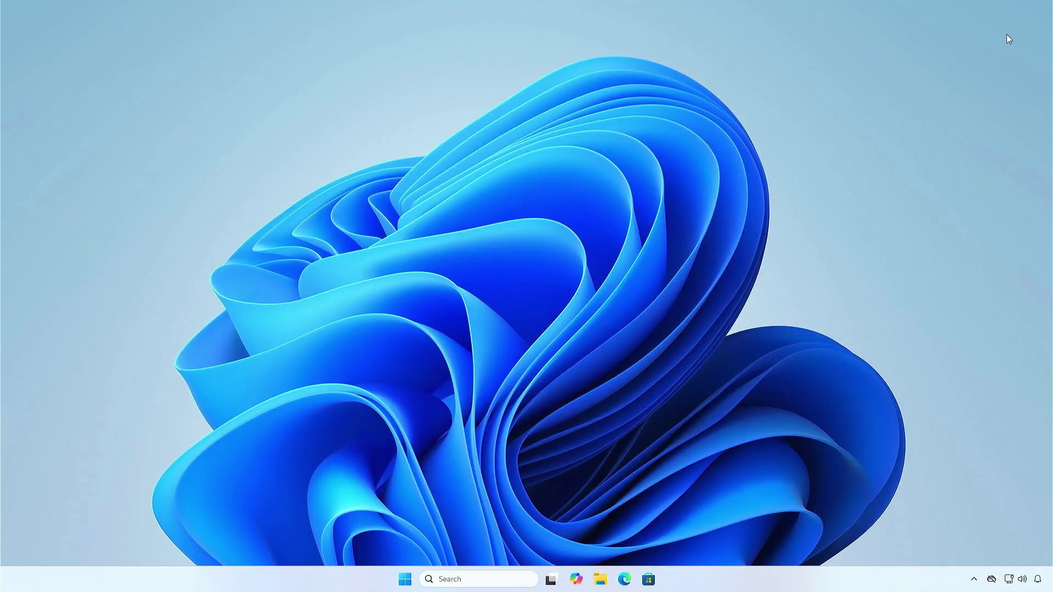
# - Delete the temporary NEW VOLUME (D:) partition, freeing its 100 MB as unallocated space
pyautogui.rightClick(404, 579)
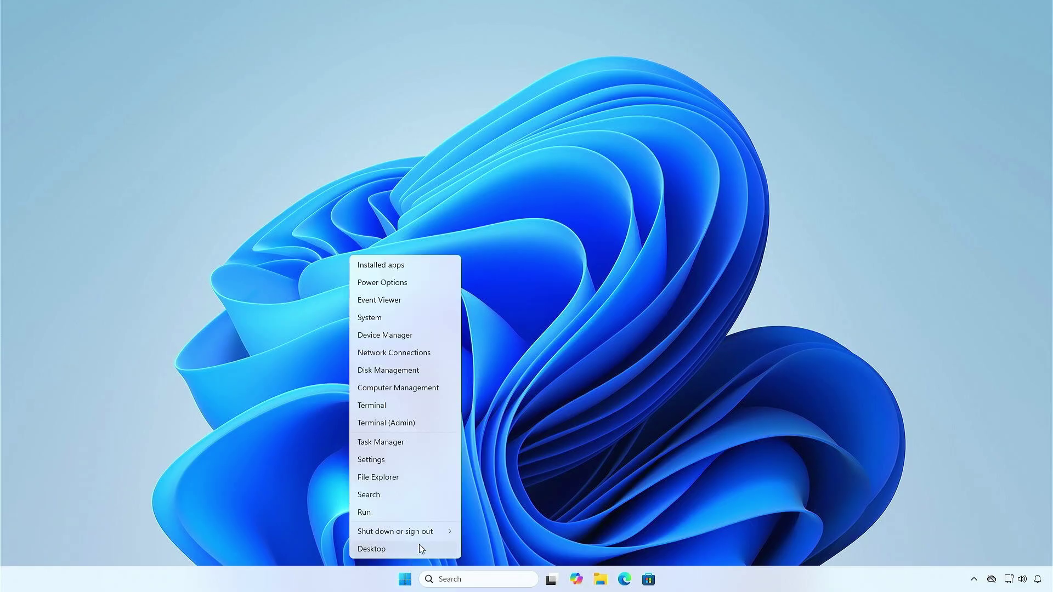
pyautogui.click(444, 376)
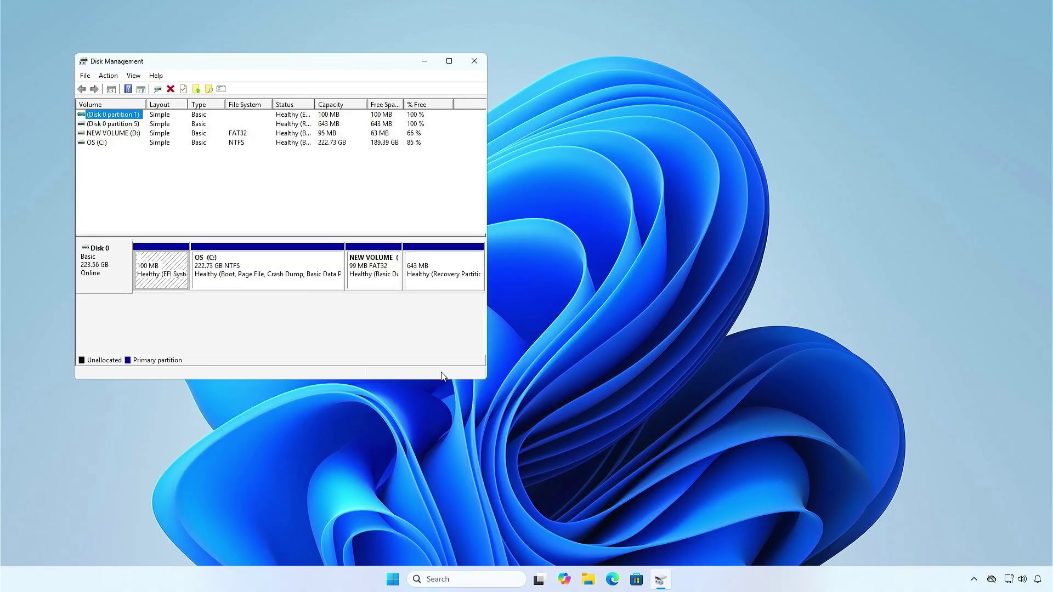
pyautogui.click(371, 270)
pyautogui.rightClick(371, 270)
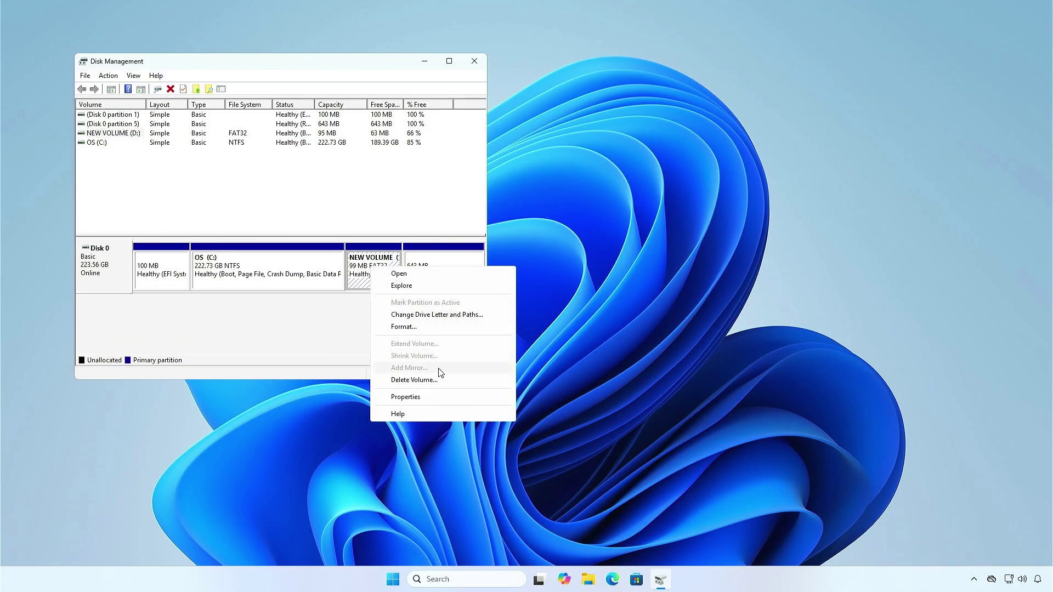
pyautogui.click(415, 380)
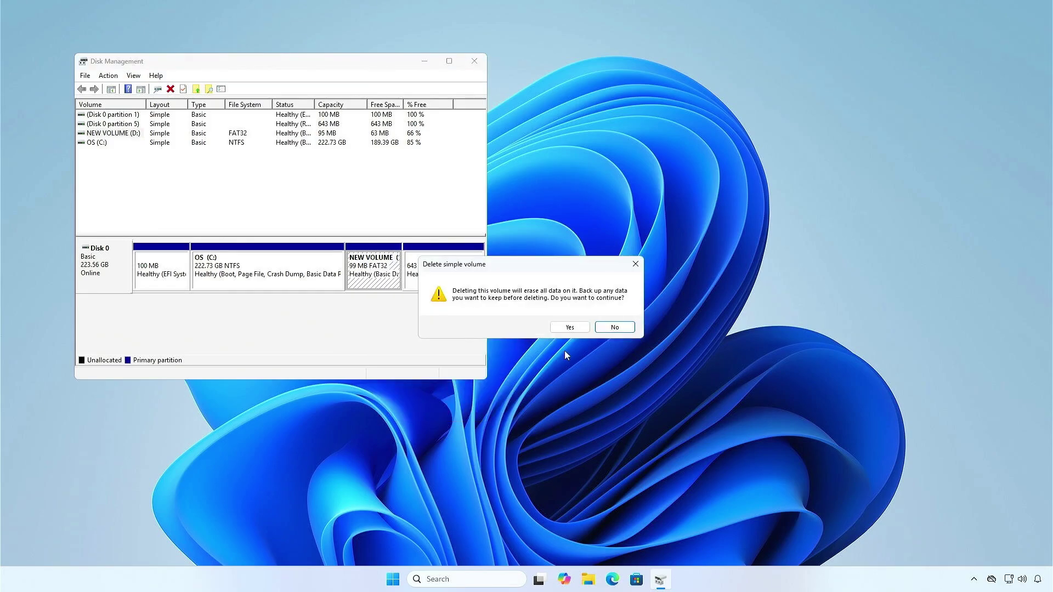
pyautogui.click(585, 328)
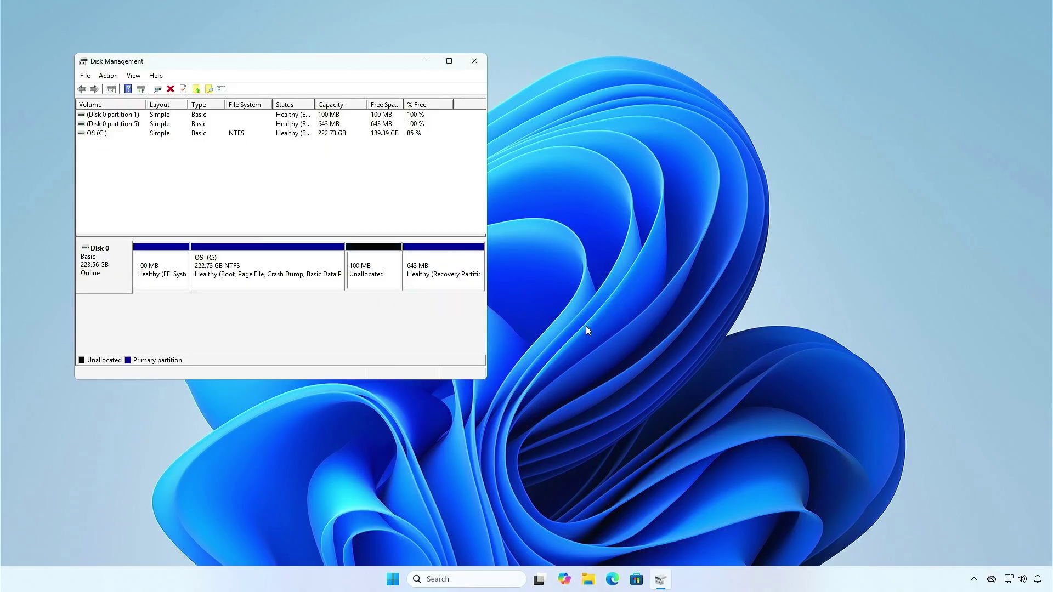
# - Start the Extend Volume Wizard on the OS (C:) partition
pyautogui.rightClick(295, 265)
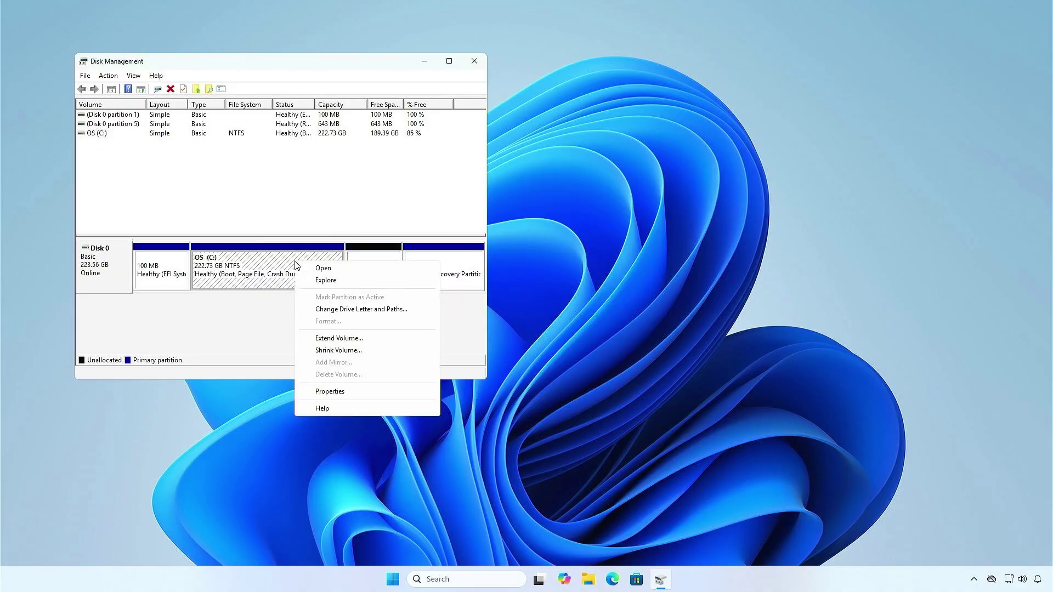
pyautogui.click(346, 339)
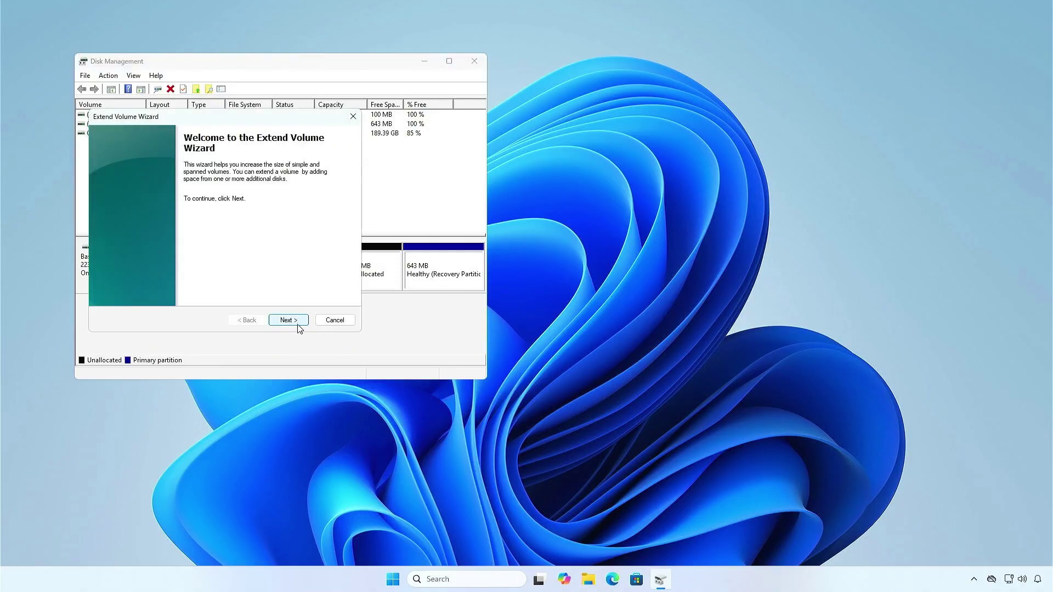